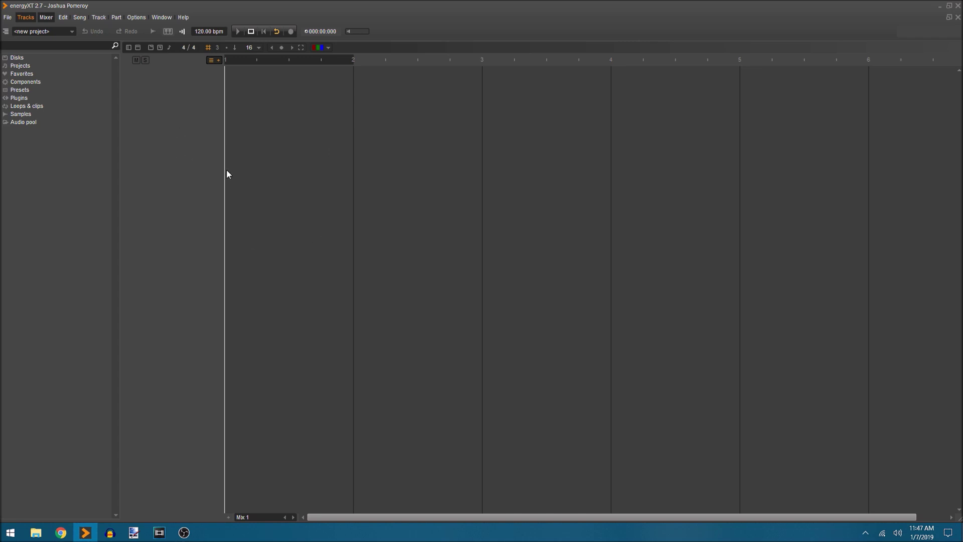
Add a Synthesizer instrument track, centre its editor, play a note and load the DeepBass preset
{"action": "right_click", "coordinate": [205, 113]}
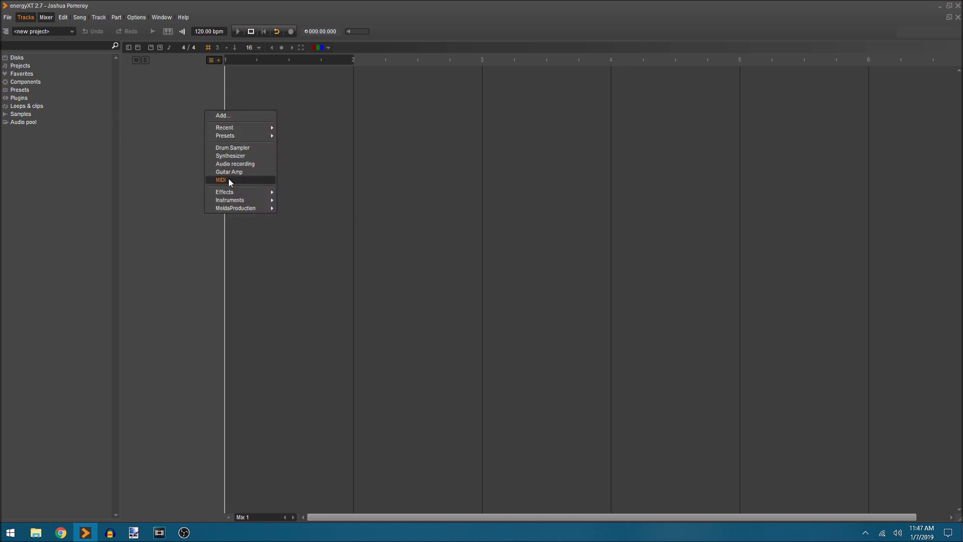
{"action": "left_click", "coordinate": [238, 158]}
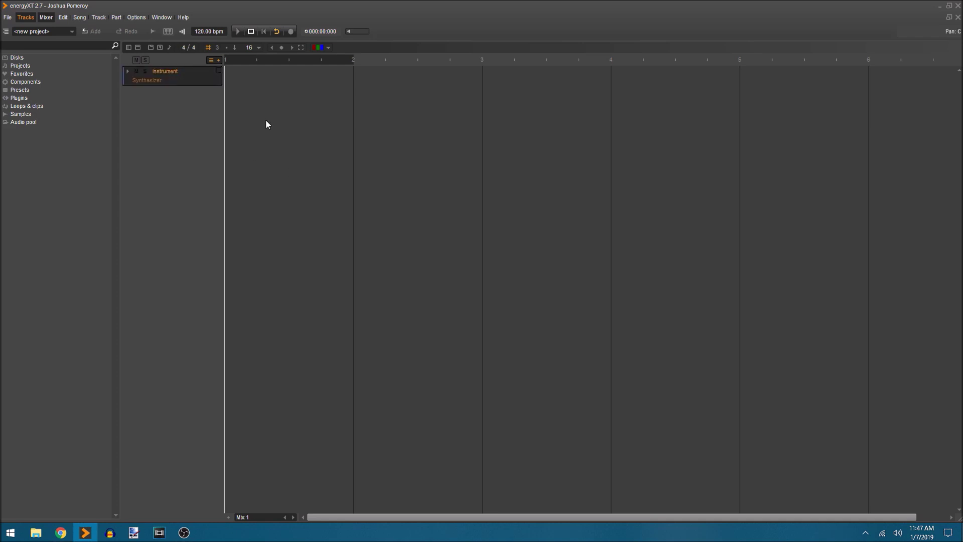
{"action": "left_click", "coordinate": [151, 82]}
{"action": "left_click_drag", "start_coordinate": [284, 109], "coordinate": [501, 108]}
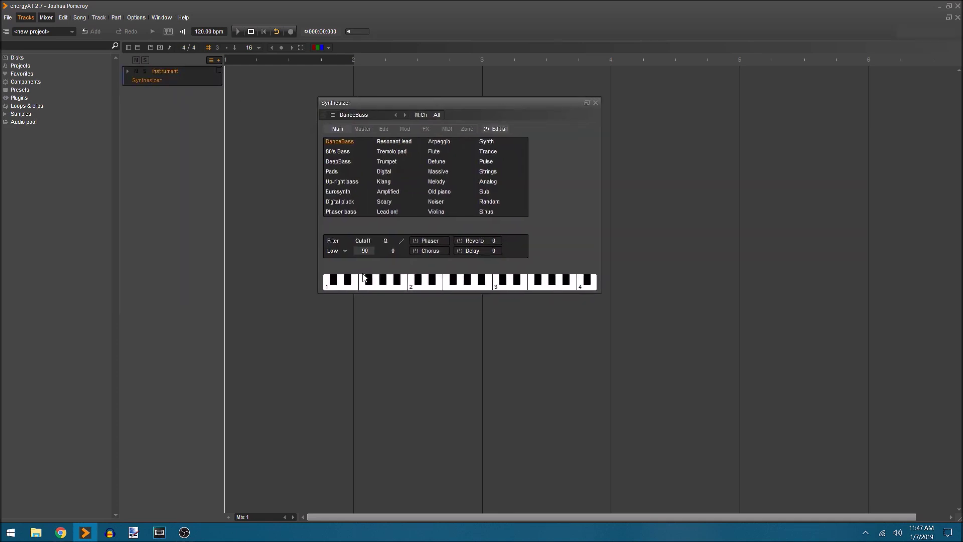
{"action": "left_click", "coordinate": [377, 278]}
{"action": "left_click", "coordinate": [343, 162]}
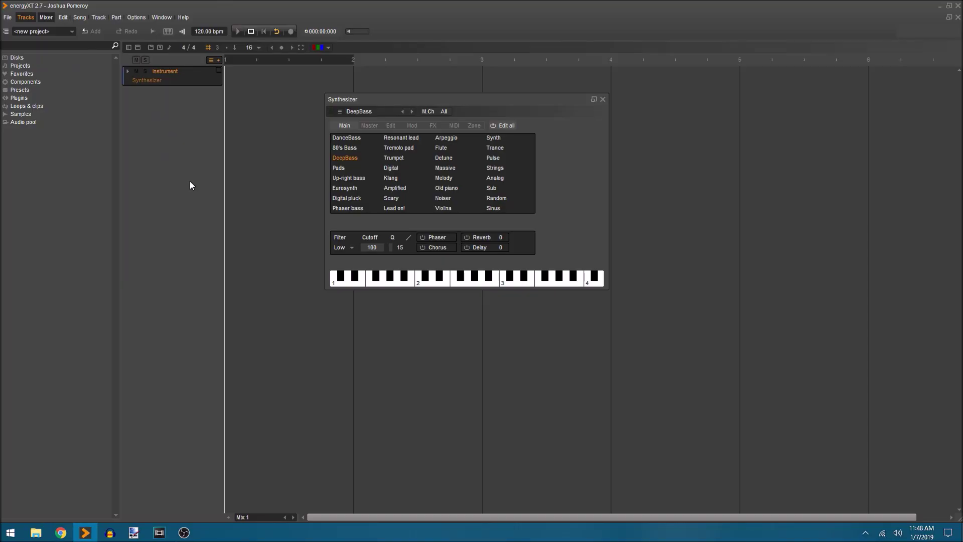
Show the track inspector, reposition the Synthesizer editor, and audition the Old piano, Analog and Strings presets
{"action": "key", "text": "i"}
{"action": "left_click_drag", "start_coordinate": [457, 99], "coordinate": [517, 142]}
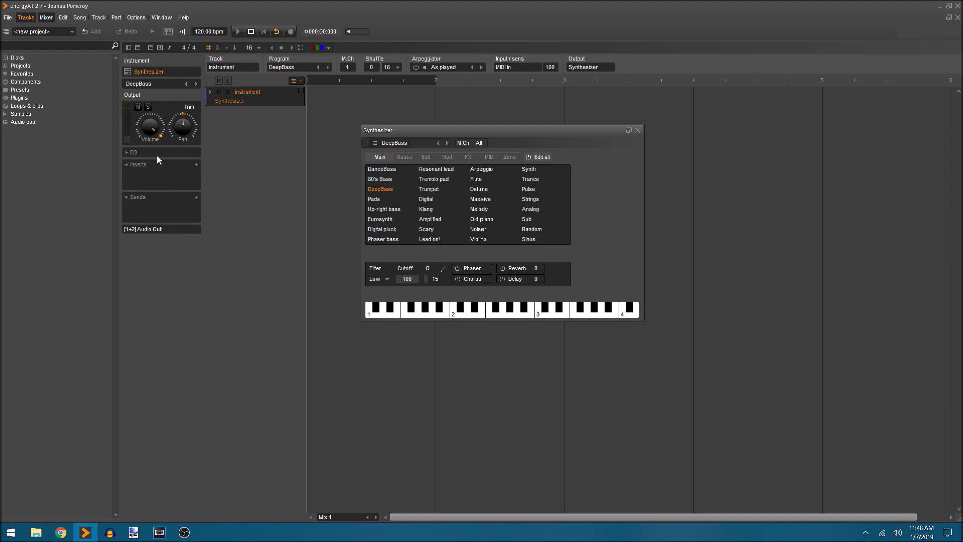
{"action": "left_click_drag", "start_coordinate": [479, 130], "coordinate": [467, 126]}
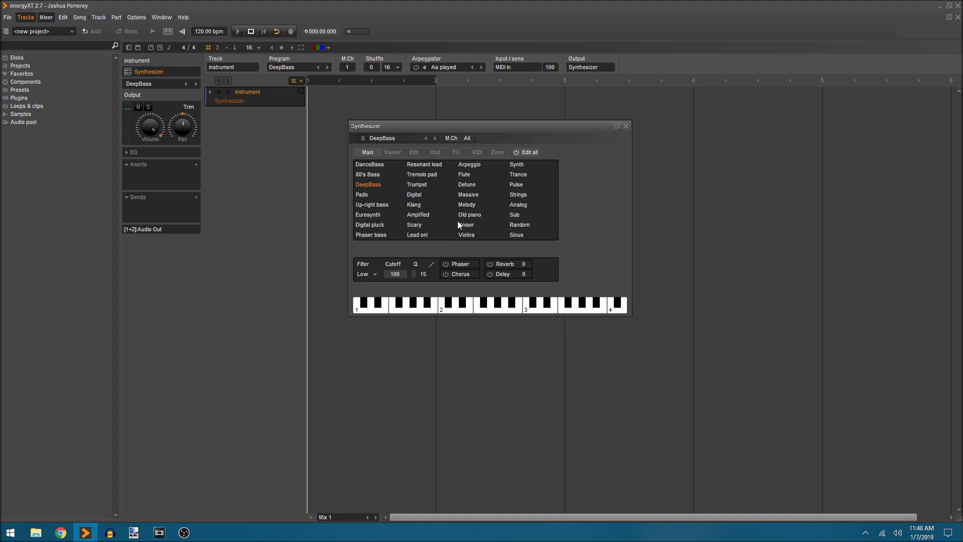
{"action": "left_click", "coordinate": [471, 215]}
{"action": "left_click", "coordinate": [519, 205]}
{"action": "left_click", "coordinate": [519, 193]}
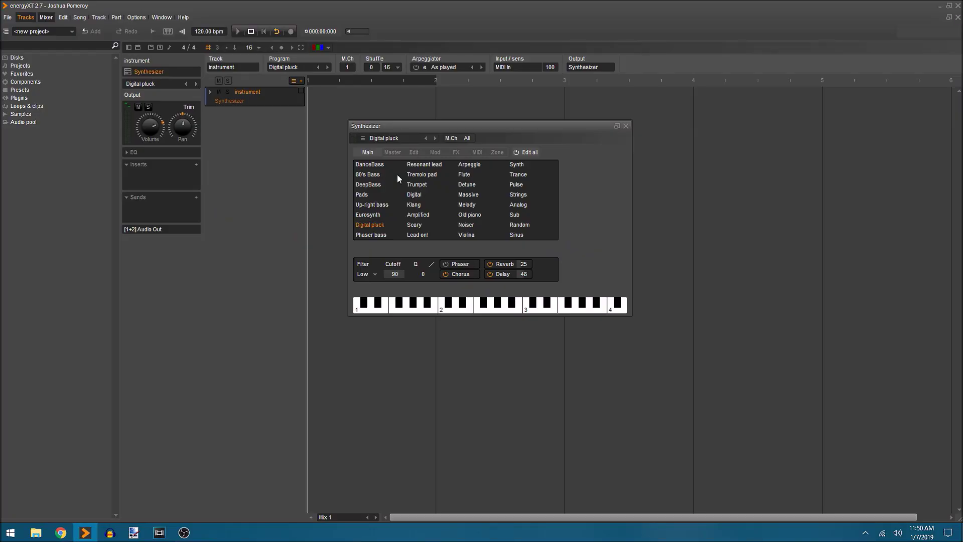
Look through the Master and Edit pages, then return to the preset list
{"action": "left_click", "coordinate": [396, 153]}
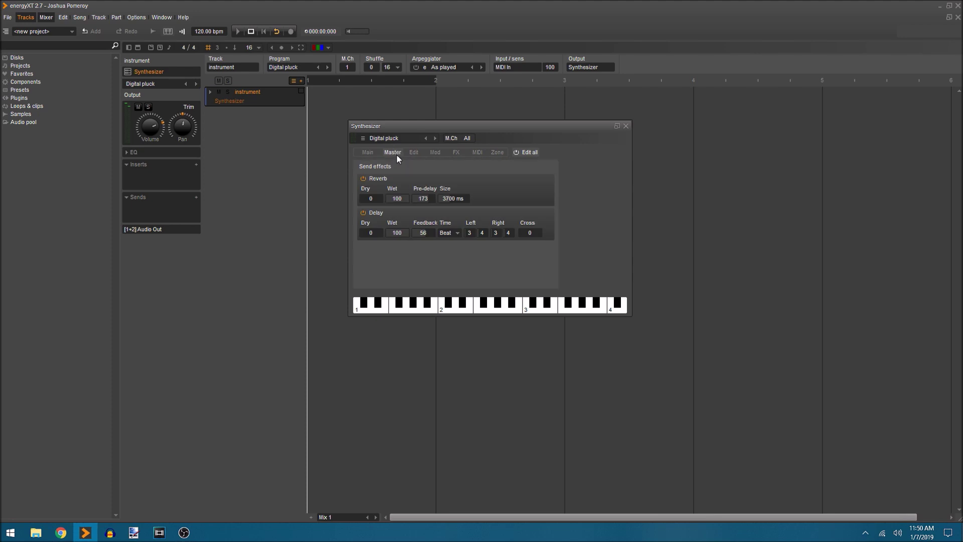
{"action": "left_click", "coordinate": [413, 152]}
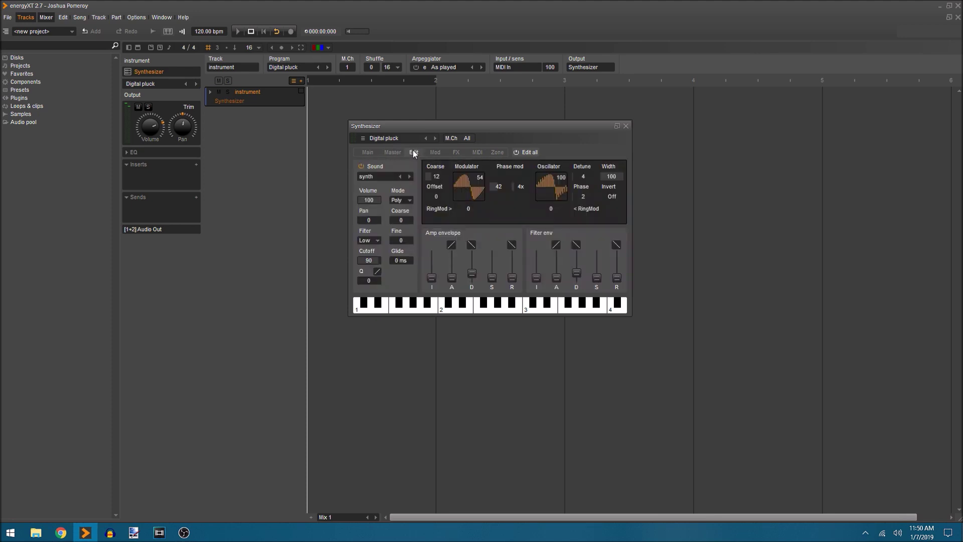
{"action": "left_click", "coordinate": [391, 153]}
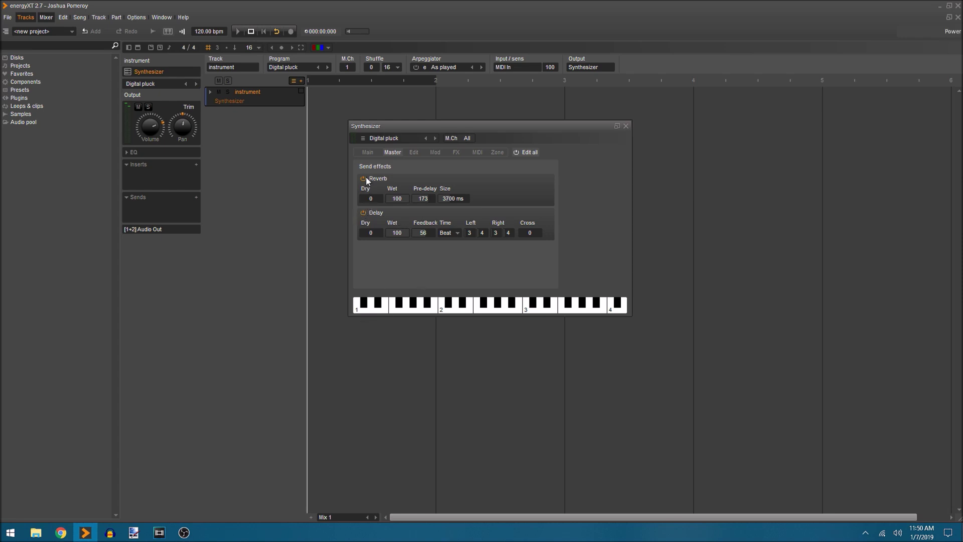
{"action": "left_click", "coordinate": [368, 152]}
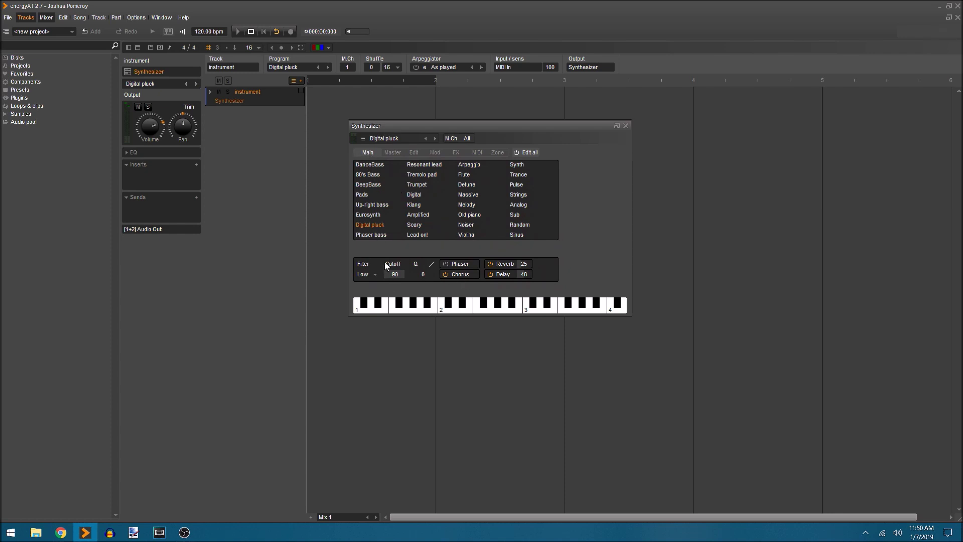
Load the Digital and then the Pads preset, and bring up its oscillator and envelope page
{"action": "left_click", "coordinate": [414, 195]}
{"action": "left_click", "coordinate": [362, 195]}
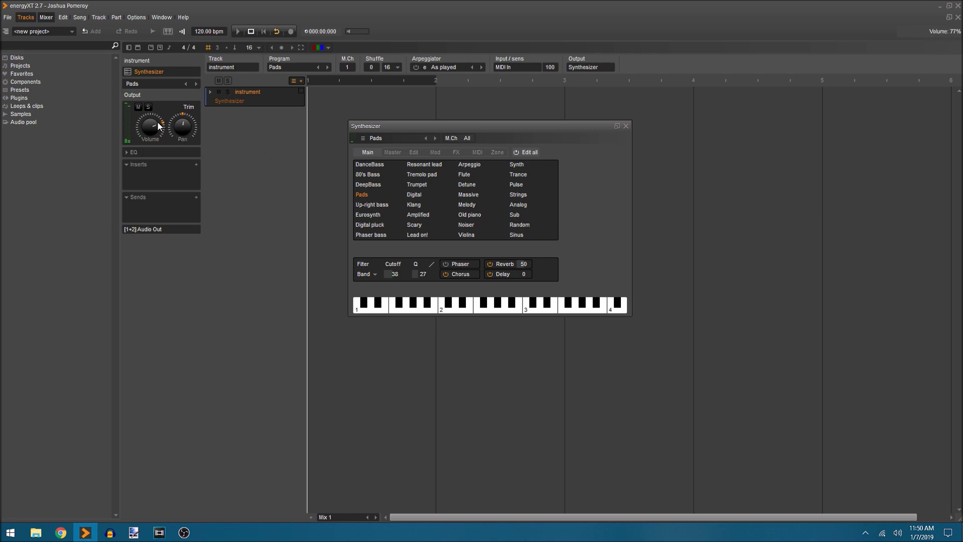
{"action": "left_click", "coordinate": [401, 154]}
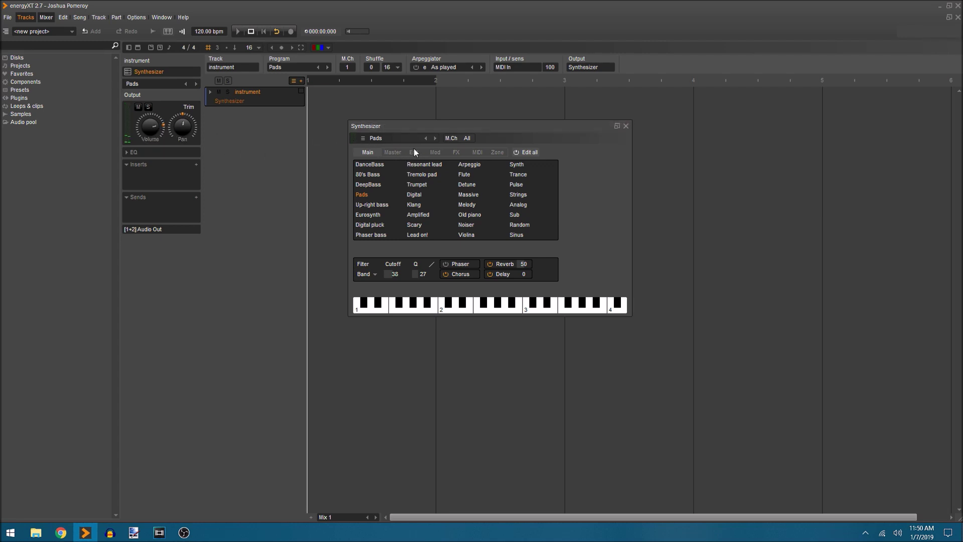
{"action": "left_click", "coordinate": [416, 152]}
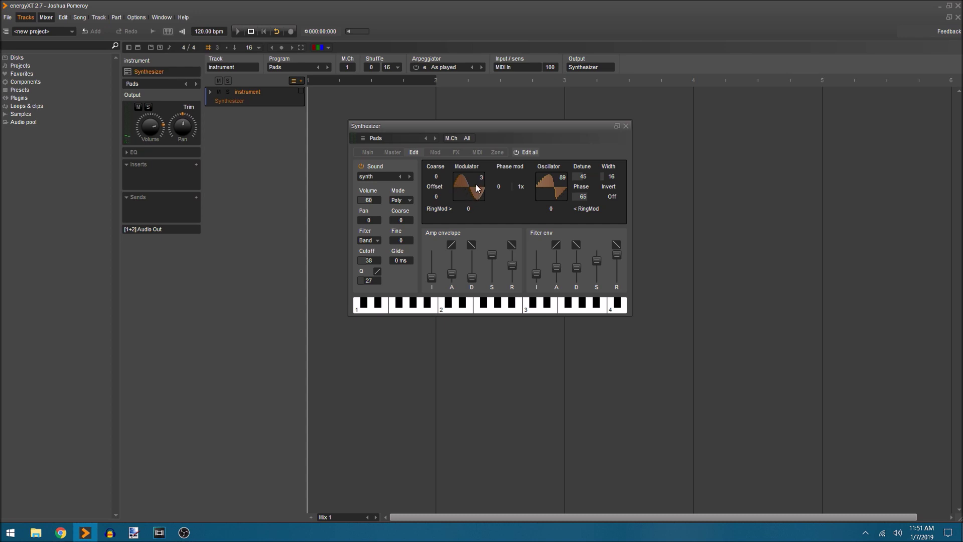
Try out modulator amounts, set Coarse 34 and Offset 51, shift the waveform toward sine, and set the oscillator to 100
{"action": "left_click_drag", "start_coordinate": [476, 188], "coordinate": [522, 203]}
{"action": "left_click_drag", "start_coordinate": [494, 280], "coordinate": [488, 242]}
{"action": "left_click_drag", "start_coordinate": [437, 176], "coordinate": [477, 144]}
{"action": "left_click_drag", "start_coordinate": [455, 270], "coordinate": [618, 9]}
{"action": "left_click_drag", "start_coordinate": [554, 122], "coordinate": [541, 150]}
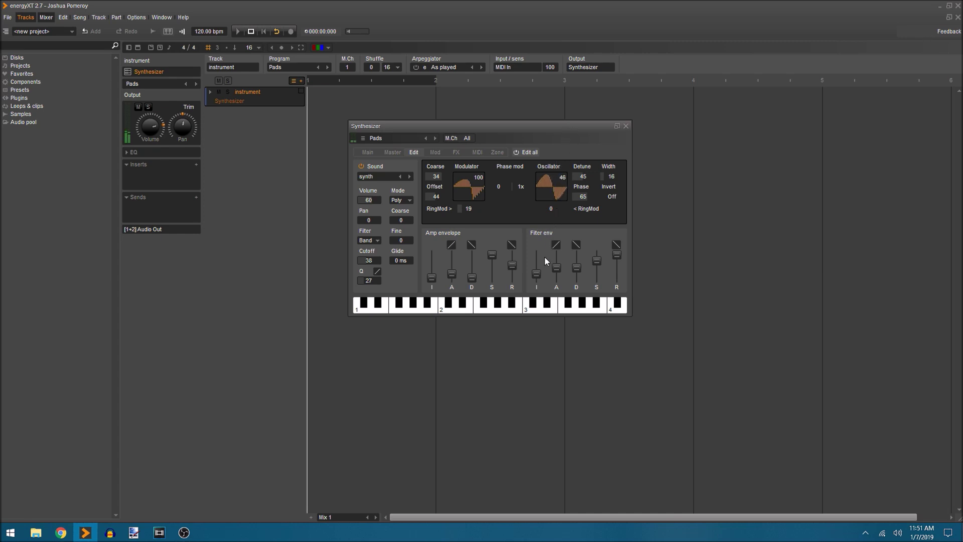
{"action": "left_click_drag", "start_coordinate": [545, 257], "coordinate": [529, 313]}
{"action": "left_click_drag", "start_coordinate": [480, 200], "coordinate": [456, 342]}
{"action": "left_click_drag", "start_coordinate": [558, 200], "coordinate": [625, 151]}
Set Detune to 53 and push both oscillator and modulator amounts to 100
{"action": "left_click_drag", "start_coordinate": [586, 178], "coordinate": [621, 164]}
{"action": "left_click_drag", "start_coordinate": [653, 104], "coordinate": [563, 173]}
{"action": "left_click_drag", "start_coordinate": [568, 132], "coordinate": [581, 65]}
{"action": "left_click_drag", "start_coordinate": [477, 188], "coordinate": [518, 35]}
Set phase modulation to about 15, add ring modulation, Width 38, Coarse 6, and lengthen the amp attack
{"action": "mouse_move", "coordinate": [526, 152]}
{"action": "left_mouse_down"}
{"action": "mouse_move", "coordinate": [544, 121]}
{"action": "mouse_move", "coordinate": [525, 163]}
{"action": "left_mouse_up"}
{"action": "left_click_drag", "start_coordinate": [505, 170], "coordinate": [541, 150]}
{"action": "left_click_drag", "start_coordinate": [551, 208], "coordinate": [534, 232]}
{"action": "left_click_drag", "start_coordinate": [612, 173], "coordinate": [595, 203]}
{"action": "left_click_drag", "start_coordinate": [435, 177], "coordinate": [439, 219]}
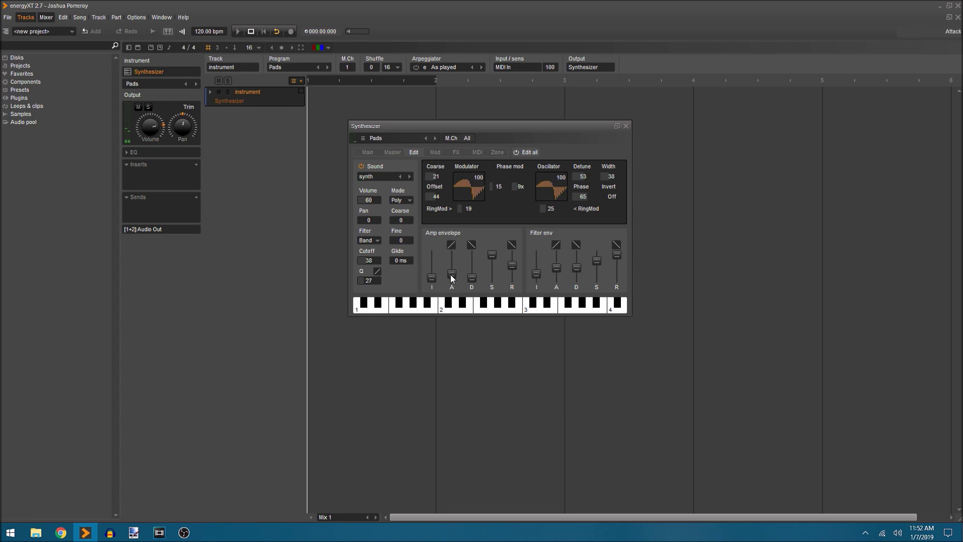
{"action": "left_click_drag", "start_coordinate": [452, 273], "coordinate": [456, 263]}
Shorten the amp attack again, set coarse tuning to 20 and glide time to 291 ms
{"action": "left_click_drag", "start_coordinate": [455, 270], "coordinate": [455, 278]}
{"action": "left_click_drag", "start_coordinate": [402, 220], "coordinate": [440, 185]}
{"action": "left_click_drag", "start_coordinate": [409, 260], "coordinate": [467, 217]}
{"action": "left_click_drag", "start_coordinate": [401, 260], "coordinate": [401, 236]}
{"action": "left_click", "coordinate": [435, 152]}
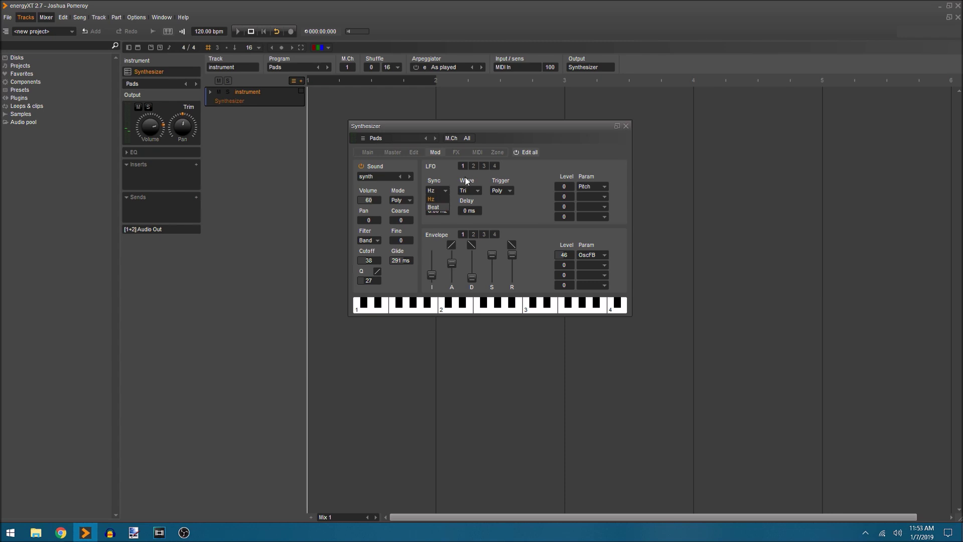
Look over the LFO wave shape options on the Mod page
{"action": "left_click", "coordinate": [472, 191]}
{"action": "left_click", "coordinate": [457, 151]}
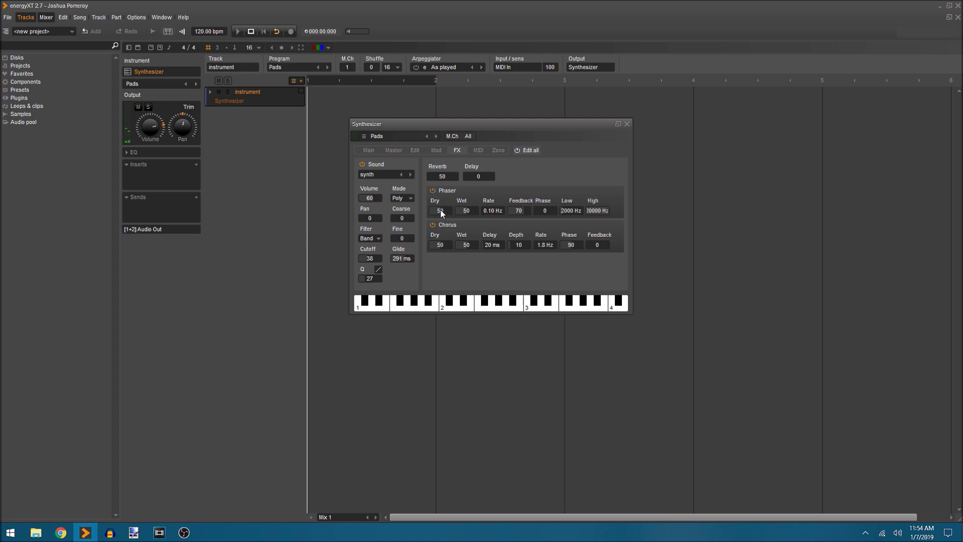
Raise the Pads reverb amount to 100
{"action": "left_click_drag", "start_coordinate": [444, 176], "coordinate": [606, 128]}
On the MIDI page, open the first Velocity destination's parameter list
{"action": "left_click", "coordinate": [479, 151]}
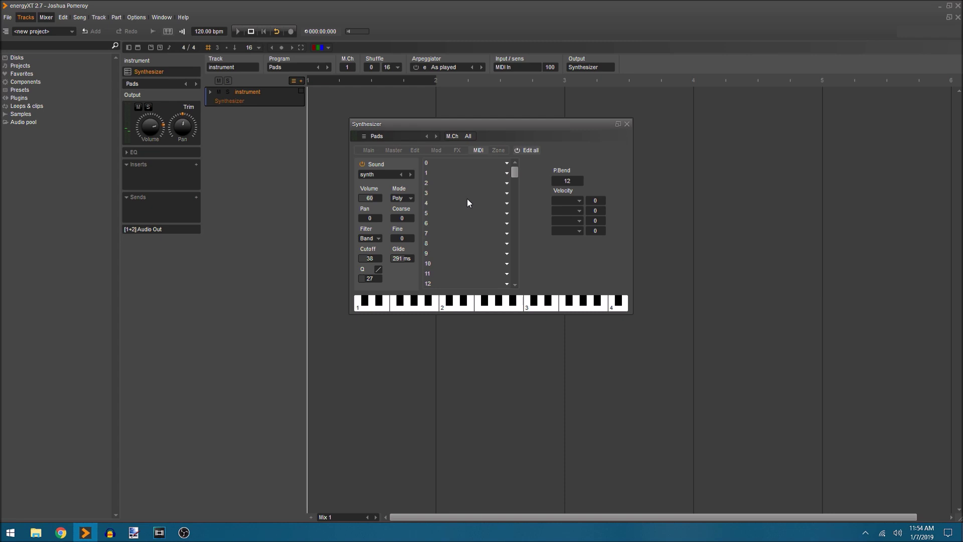
{"action": "left_click", "coordinate": [580, 201]}
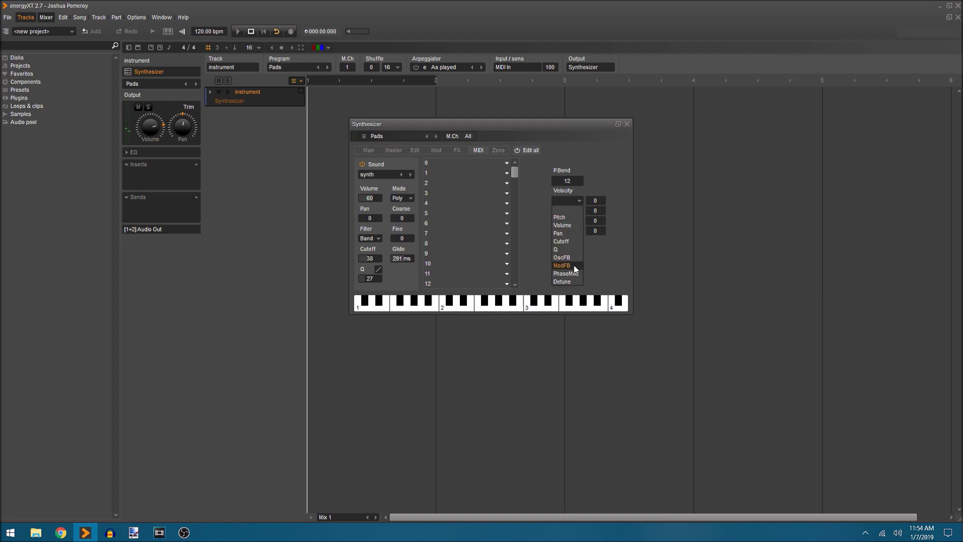
Add E-Mu-Proteus-FX-Rouge-C2.wav from Samples > Bass as a zone and delete the default synth zone
{"action": "left_click", "coordinate": [607, 265]}
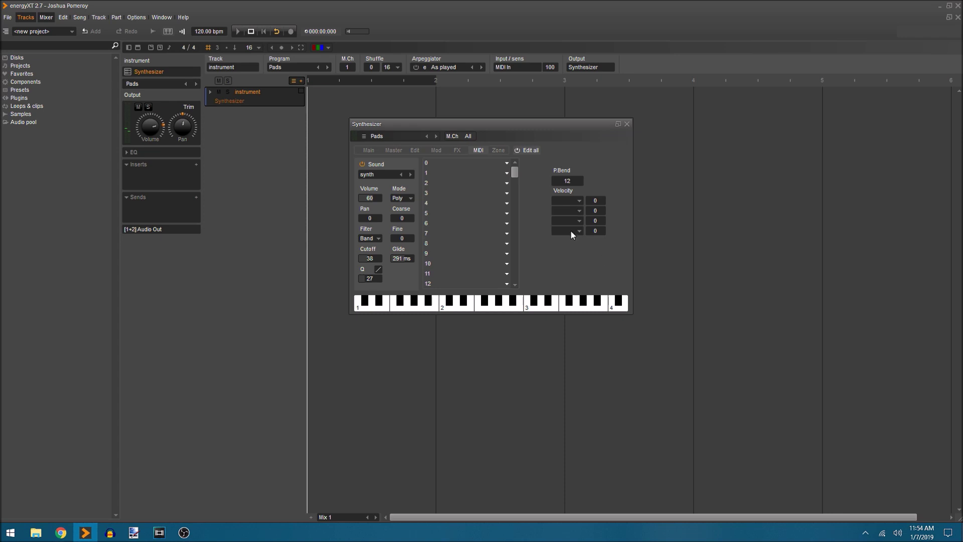
{"action": "left_click", "coordinate": [497, 150]}
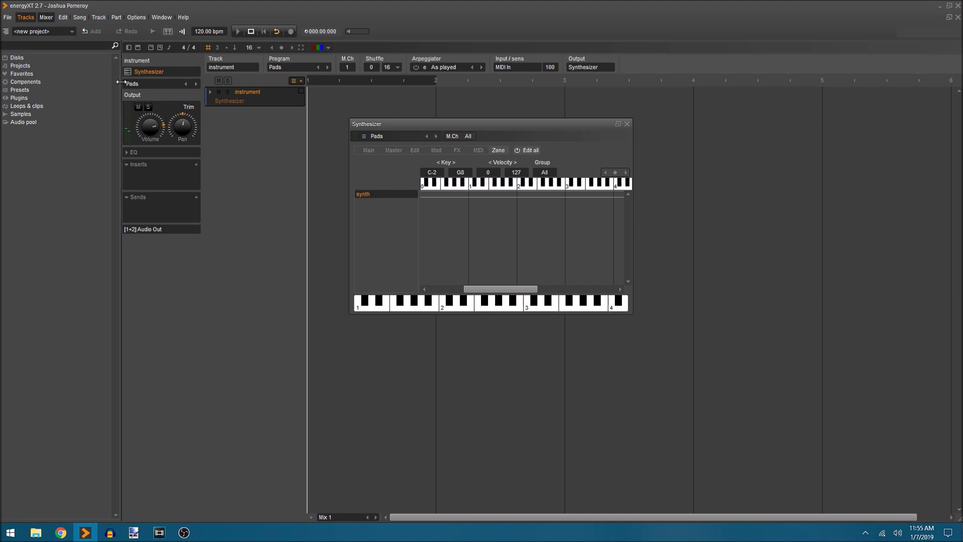
{"action": "left_click", "coordinate": [22, 114]}
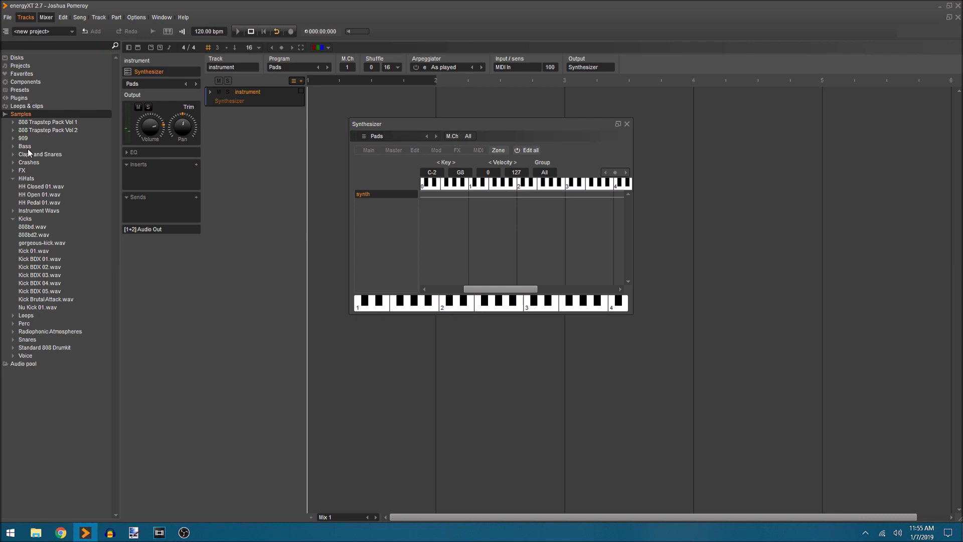
{"action": "left_click", "coordinate": [32, 146]}
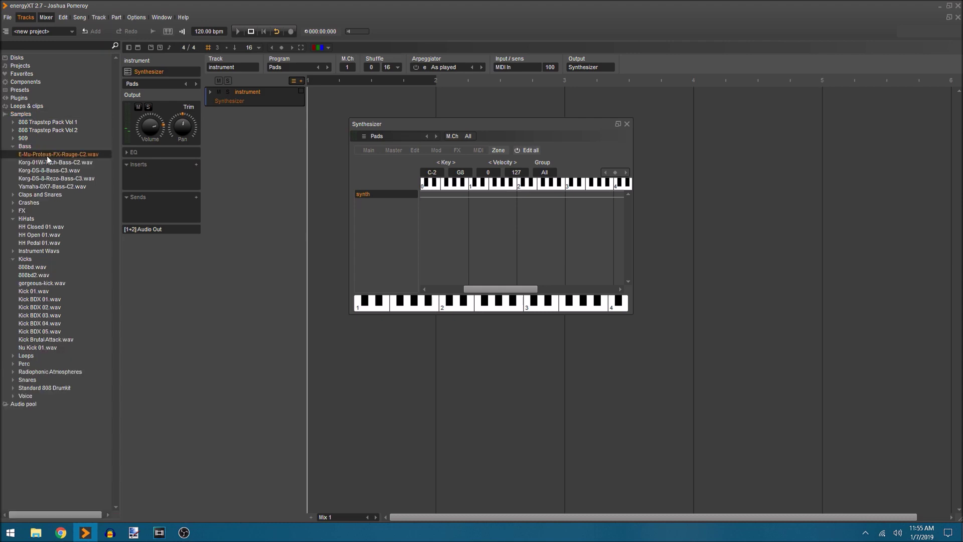
{"action": "left_click_drag", "start_coordinate": [47, 156], "coordinate": [389, 212]}
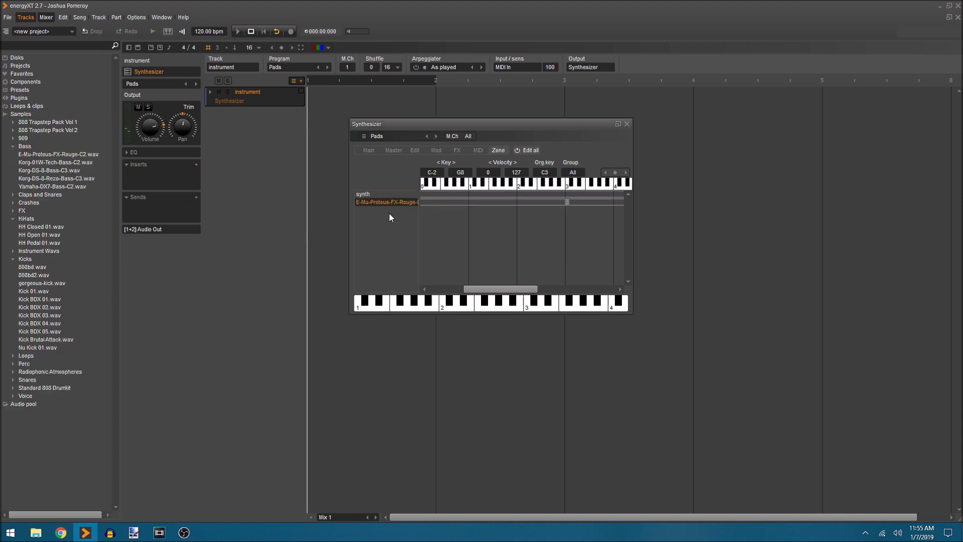
{"action": "right_click", "coordinate": [366, 192]}
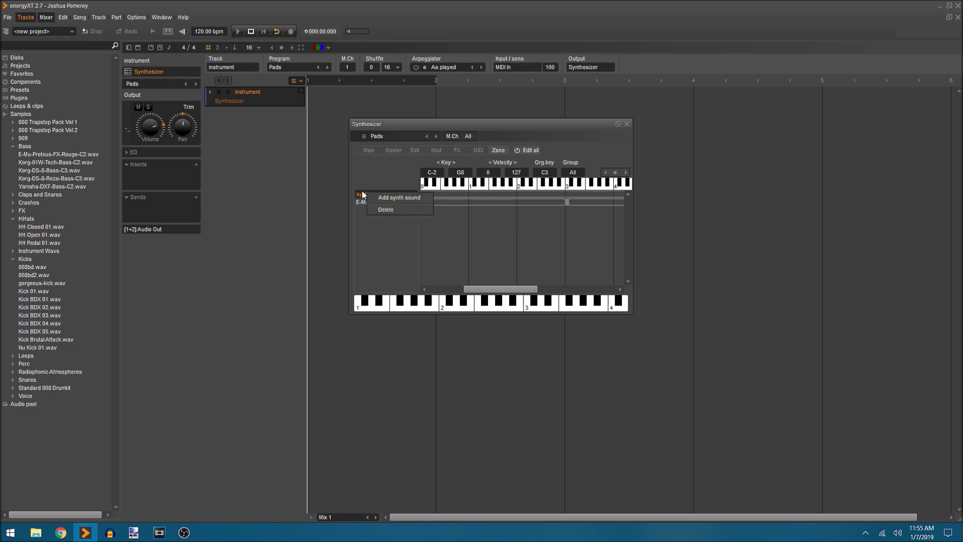
{"action": "left_click", "coordinate": [394, 211]}
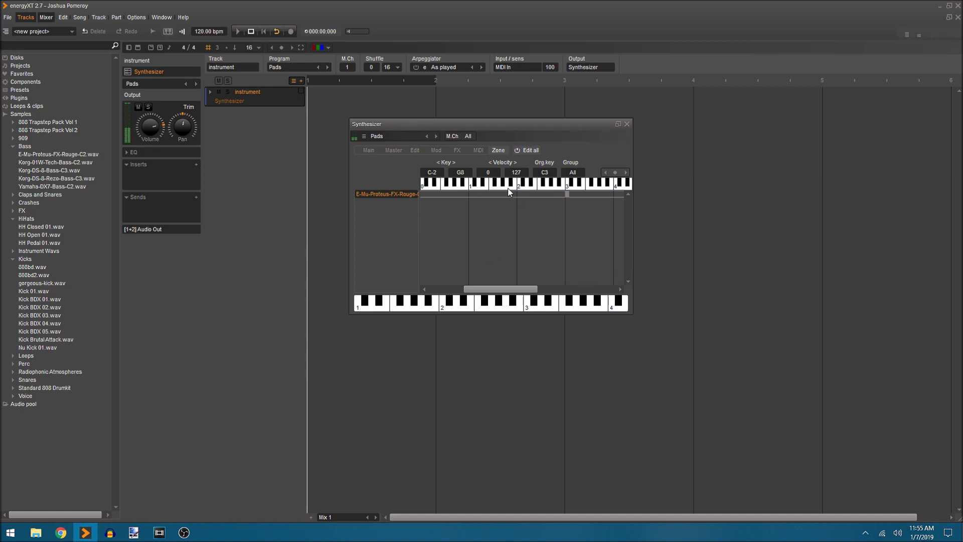
Browse the Mod, Edit and Master pages of the sample-based sound
{"action": "left_click", "coordinate": [439, 150]}
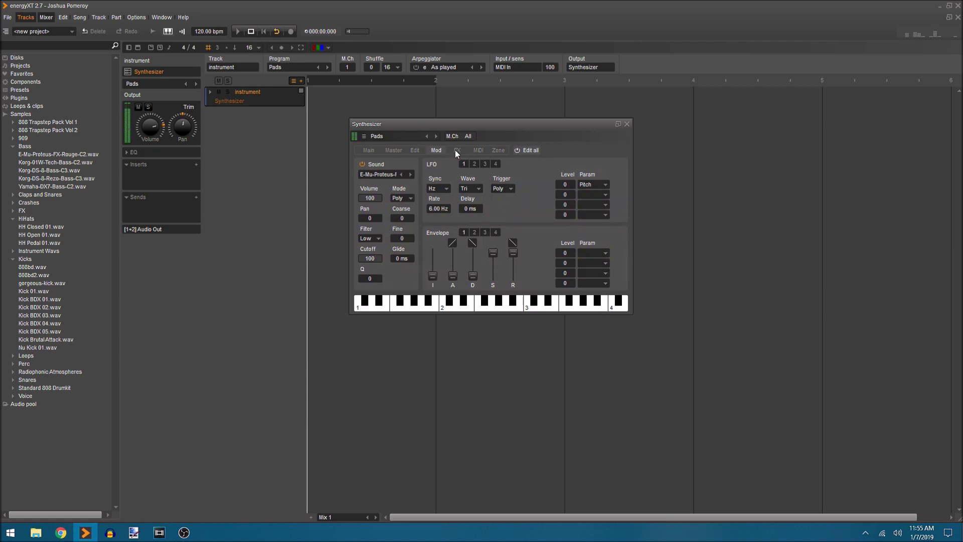
{"action": "left_click", "coordinate": [422, 151]}
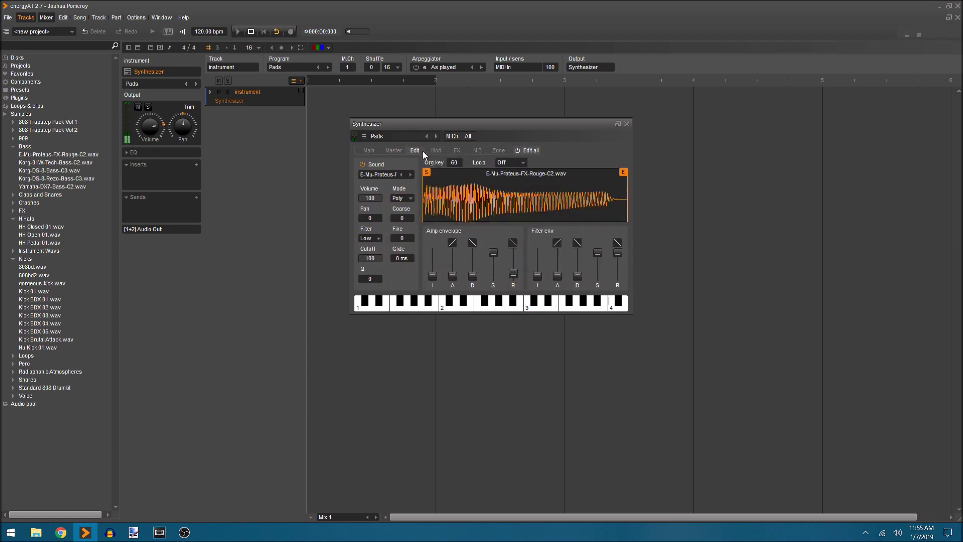
{"action": "left_click", "coordinate": [399, 151]}
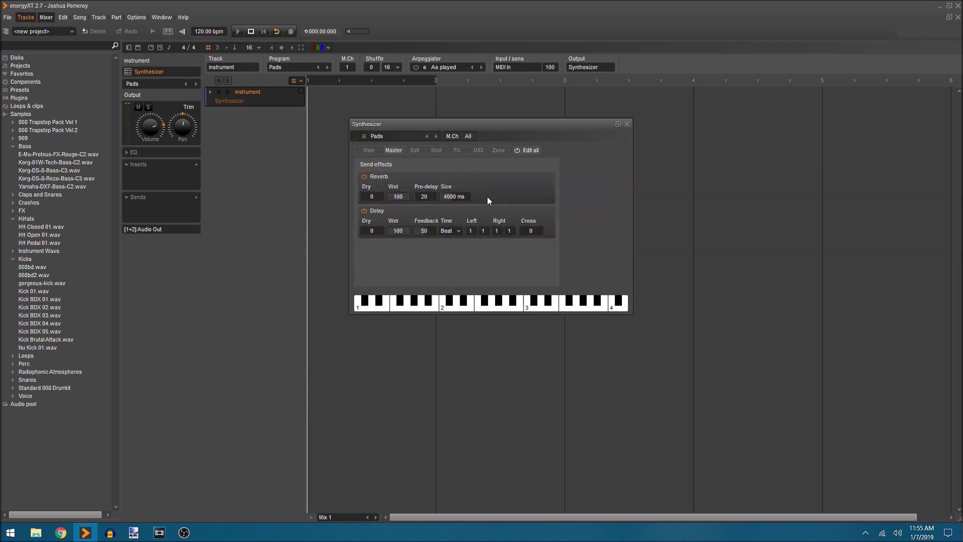
{"action": "left_click", "coordinate": [415, 150]}
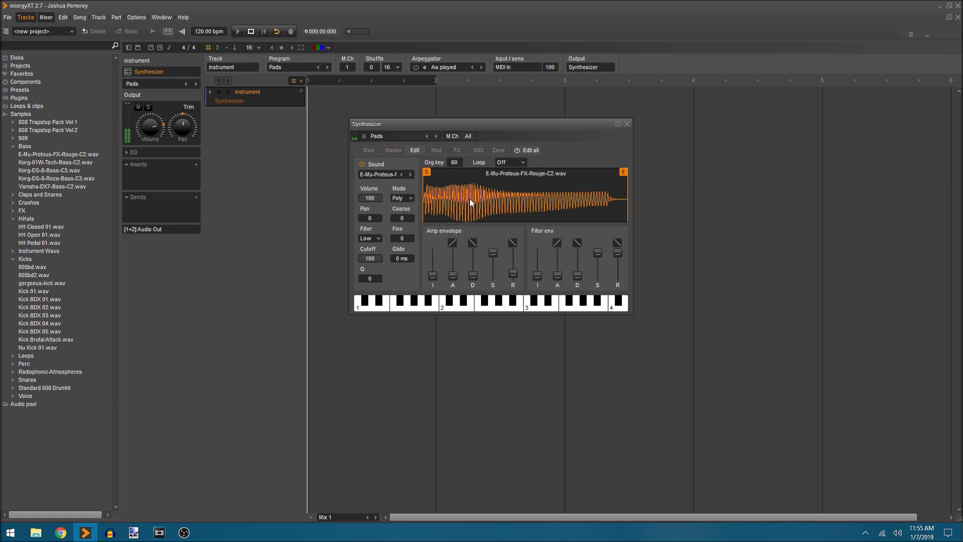
{"action": "left_click", "coordinate": [436, 151]}
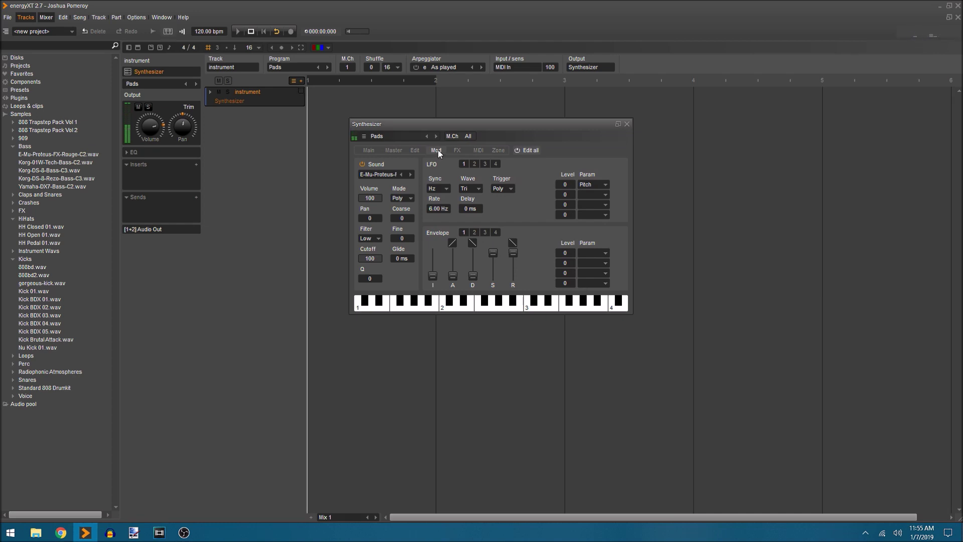
Set the reverb send to 53, return to the Zone page and audition a note
{"action": "left_click", "coordinate": [457, 150]}
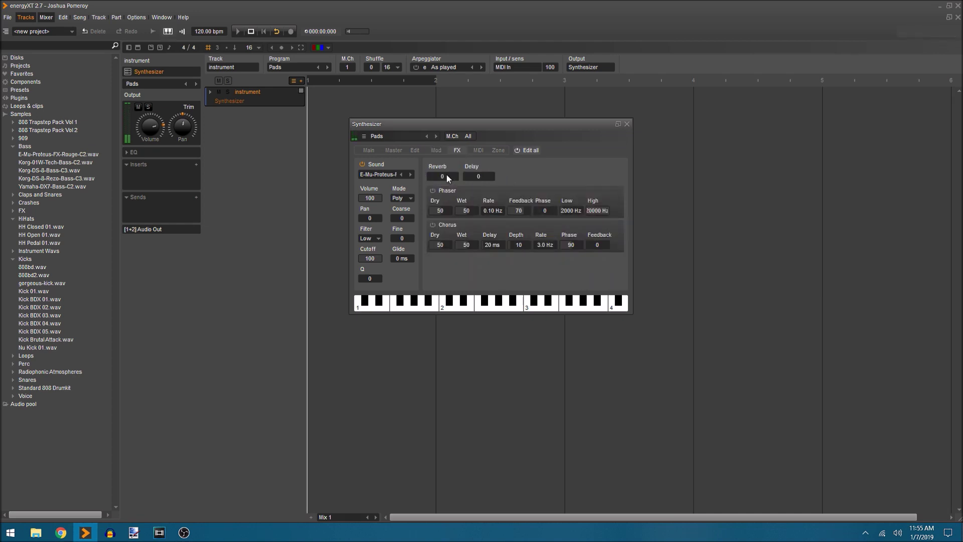
{"action": "left_click_drag", "start_coordinate": [447, 175], "coordinate": [518, 138]}
{"action": "left_click", "coordinate": [483, 148]}
{"action": "left_click", "coordinate": [502, 148]}
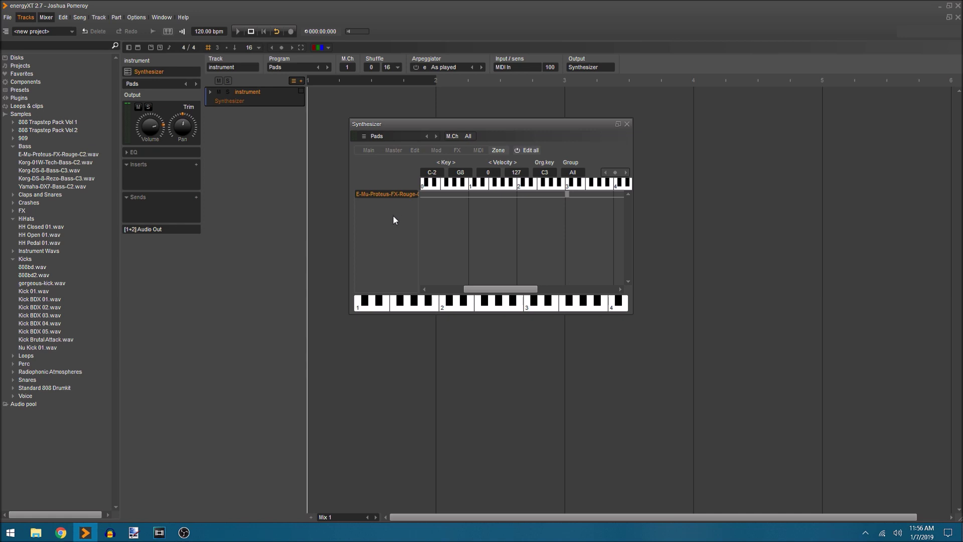
{"action": "left_click", "coordinate": [554, 187]}
{"action": "mouse_move", "coordinate": [547, 178]}
{"action": "left_mouse_down"}
{"action": "mouse_move", "coordinate": [547, 203]}
{"action": "mouse_move", "coordinate": [555, 183]}
{"action": "left_mouse_up"}
{"action": "scroll", "coordinate": [580, 175], "scroll_direction": "up", "scroll_amount": 1}
{"action": "left_click_drag", "start_coordinate": [580, 173], "coordinate": [584, 179]}
{"action": "left_click", "coordinate": [375, 150]}
{"action": "left_click", "coordinate": [500, 149]}
Review the sample's waveform and envelopes on the Edit page, then close the Synthesizer editor
{"action": "left_click", "coordinate": [415, 151]}
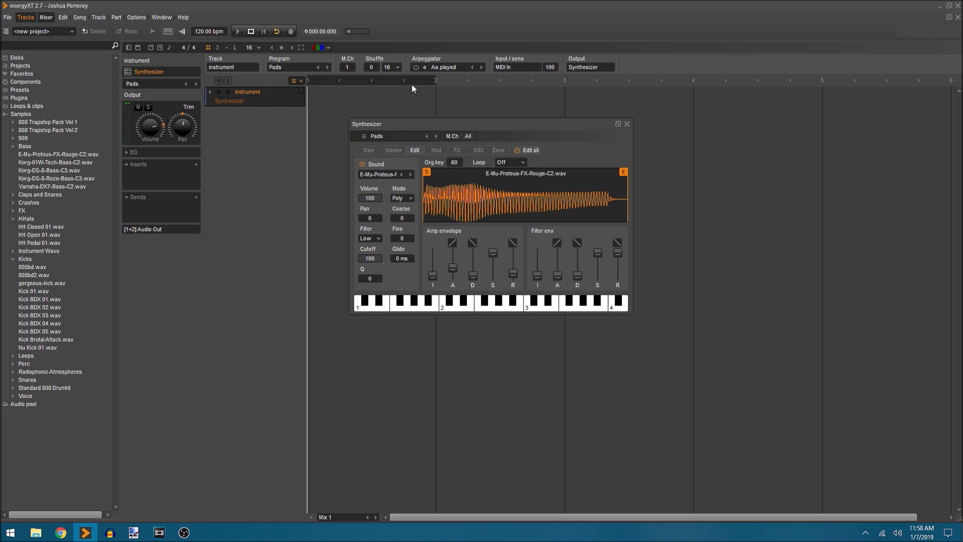
{"action": "left_click", "coordinate": [627, 124]}
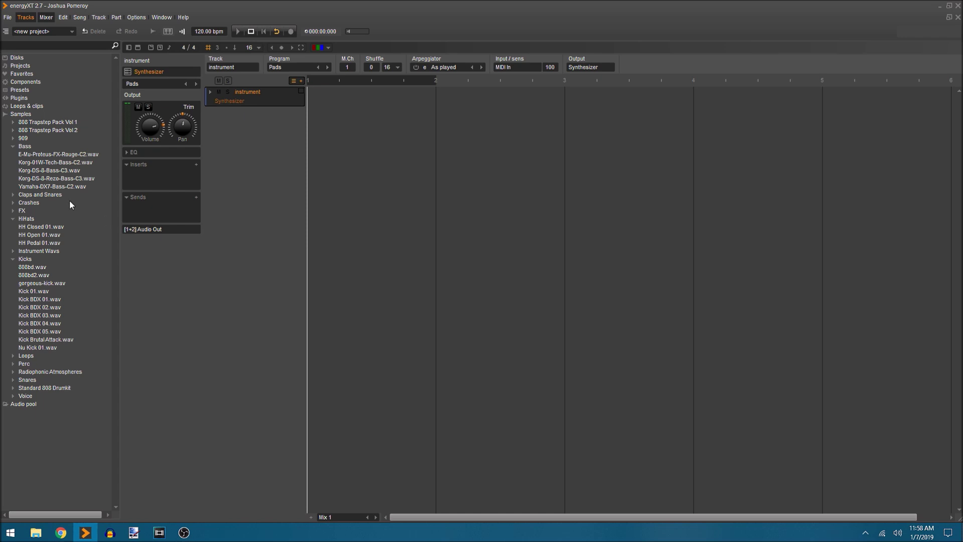
Add a Pluck Synth track from the Pluck Synth.xts preset, loaded with Sync Bass
{"action": "left_click", "coordinate": [22, 89]}
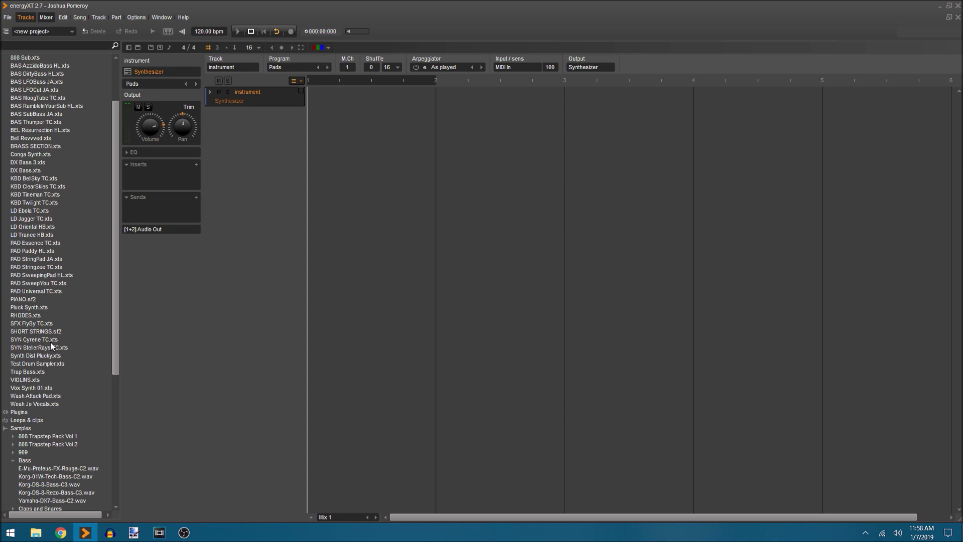
{"action": "left_click_drag", "start_coordinate": [40, 307], "coordinate": [261, 150]}
{"action": "left_click", "coordinate": [227, 121]}
Inspect the Sync Bass zone and Sync Bass.wav edit page, keeping the loop mode Forward
{"action": "left_click_drag", "start_coordinate": [259, 107], "coordinate": [546, 111]}
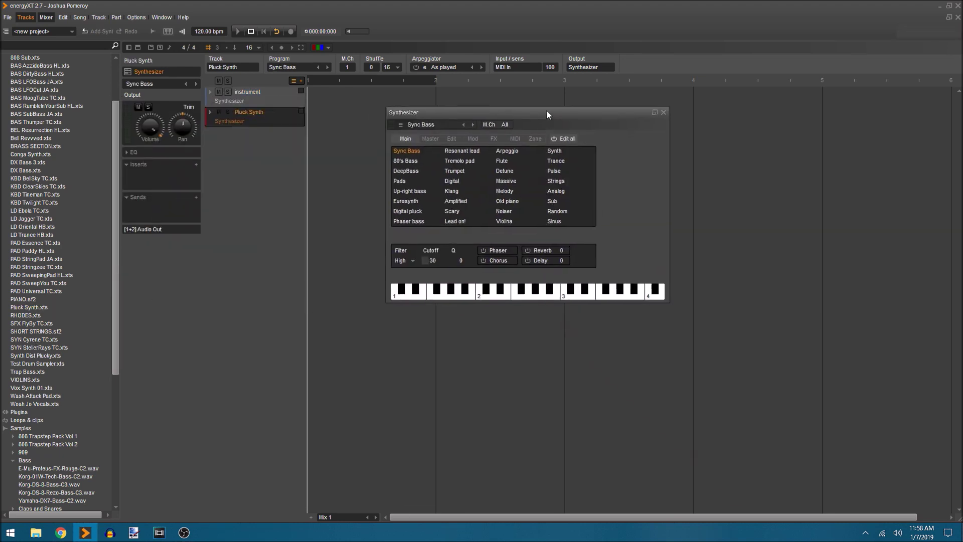
{"action": "left_click", "coordinate": [537, 138]}
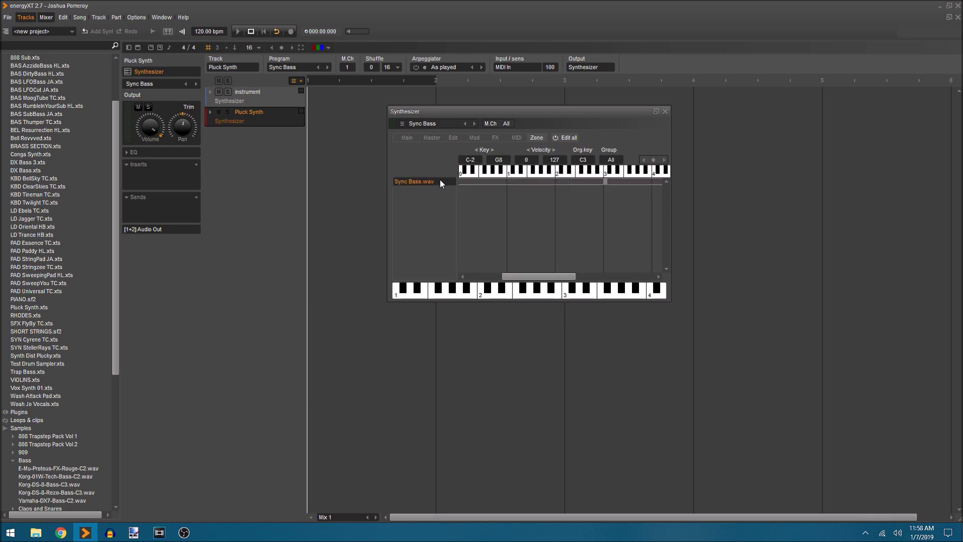
{"action": "left_click", "coordinate": [453, 137]}
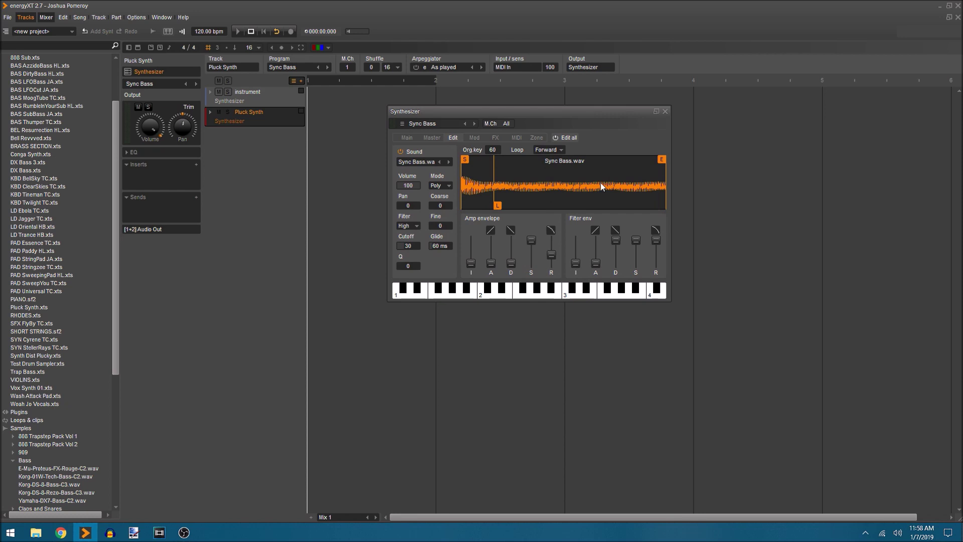
{"action": "left_click", "coordinate": [540, 152]}
{"action": "left_click", "coordinate": [561, 149]}
{"action": "left_click", "coordinate": [546, 166]}
{"action": "left_click_drag", "start_coordinate": [582, 112], "coordinate": [593, 114]}
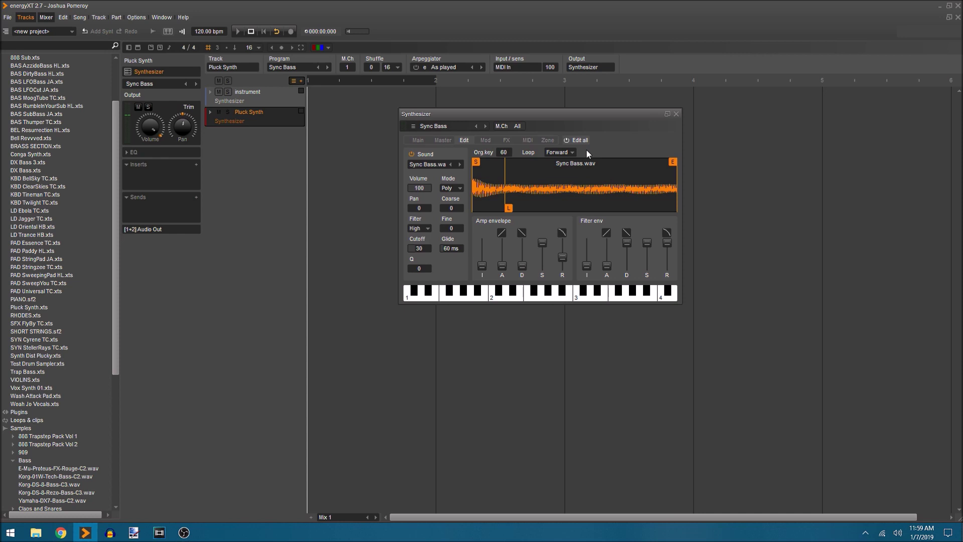
Add a BRASS SECTION track from its preset, enlarge its zone map, and audition the A2-L sample
{"action": "left_click_drag", "start_coordinate": [35, 146], "coordinate": [598, 113]}
{"action": "left_click", "coordinate": [562, 142]}
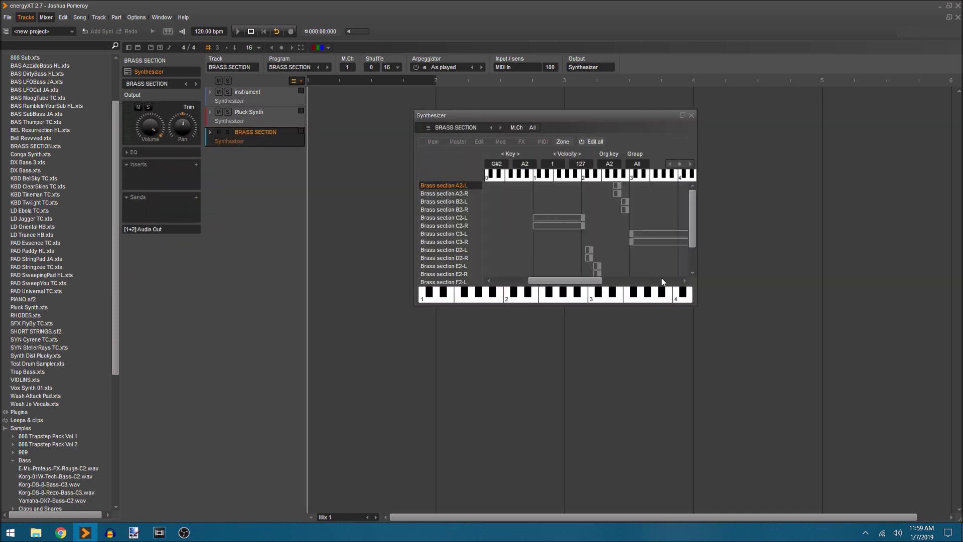
{"action": "left_click_drag", "start_coordinate": [695, 304], "coordinate": [835, 347]}
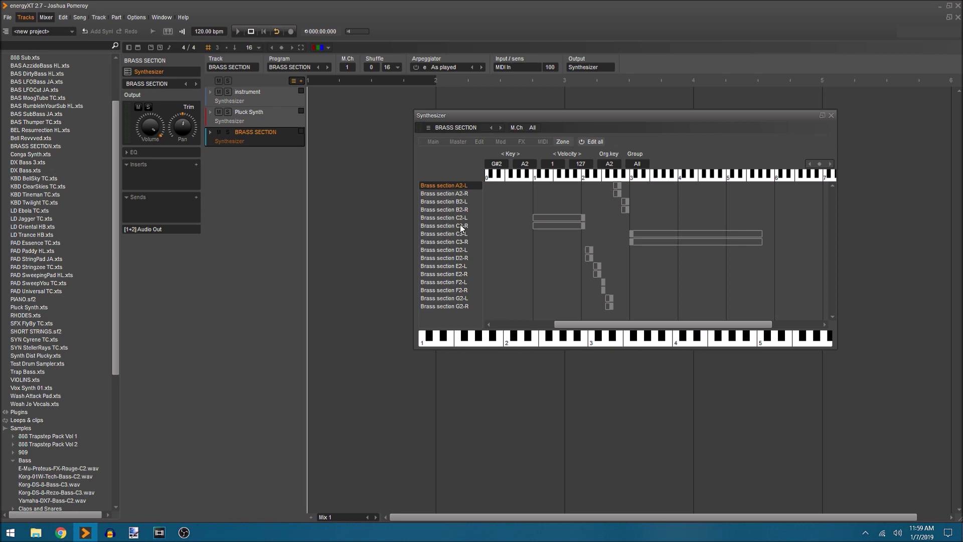
{"action": "left_click", "coordinate": [457, 184]}
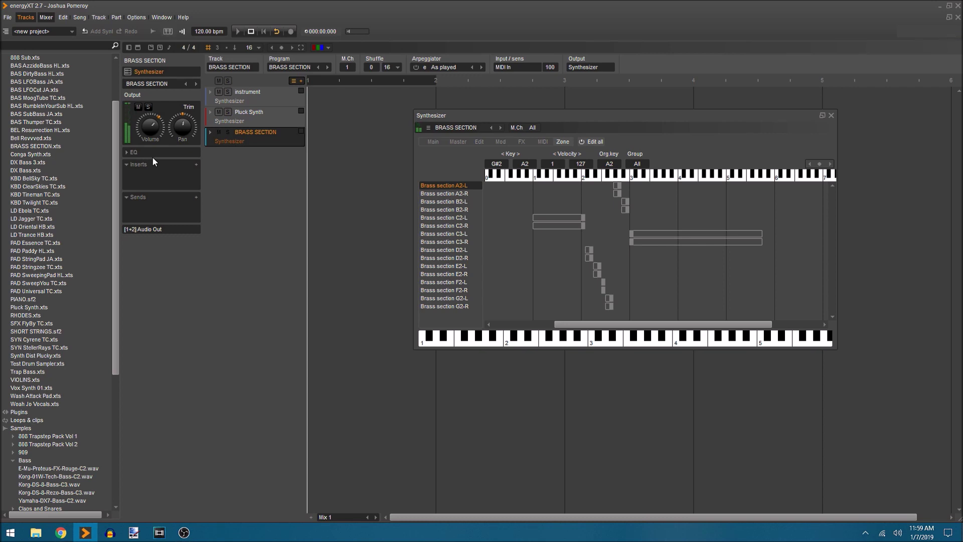
{"action": "mouse_move", "coordinate": [148, 138]}
{"action": "right_click", "coordinate": [194, 195]}
Add a Reverb send at 39 to BRASS SECTION and show the A2-L sample's sound parameters
{"action": "mouse_move", "coordinate": [222, 211]}
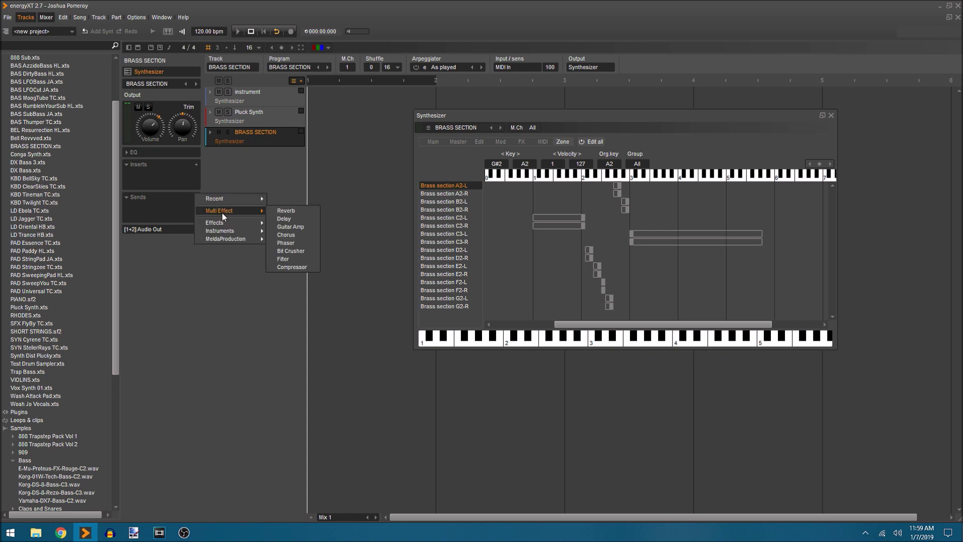
{"action": "left_click", "coordinate": [281, 209]}
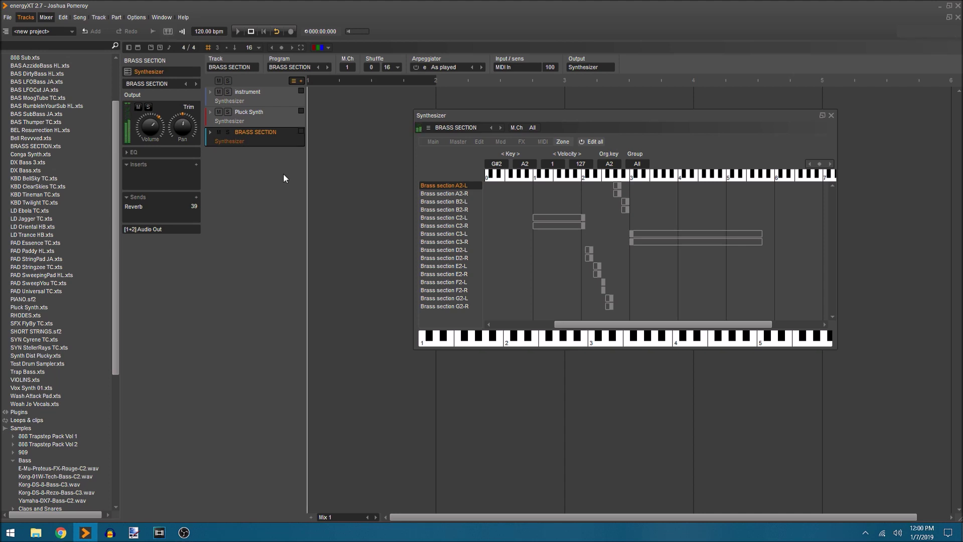
{"action": "left_click", "coordinate": [480, 142]}
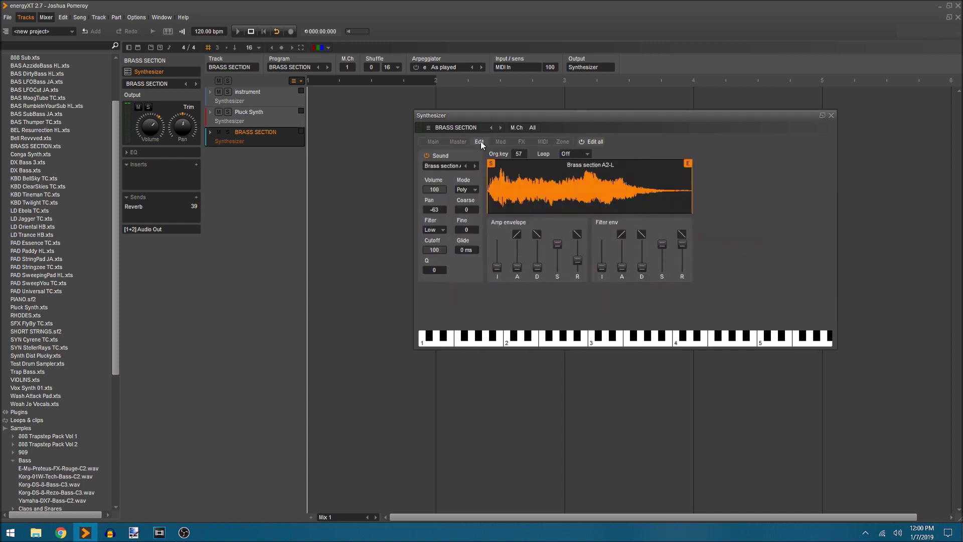
Step through the Brass section samples from A2-L up to G2-R, then close the editor
{"action": "left_click_drag", "start_coordinate": [498, 115], "coordinate": [455, 119]}
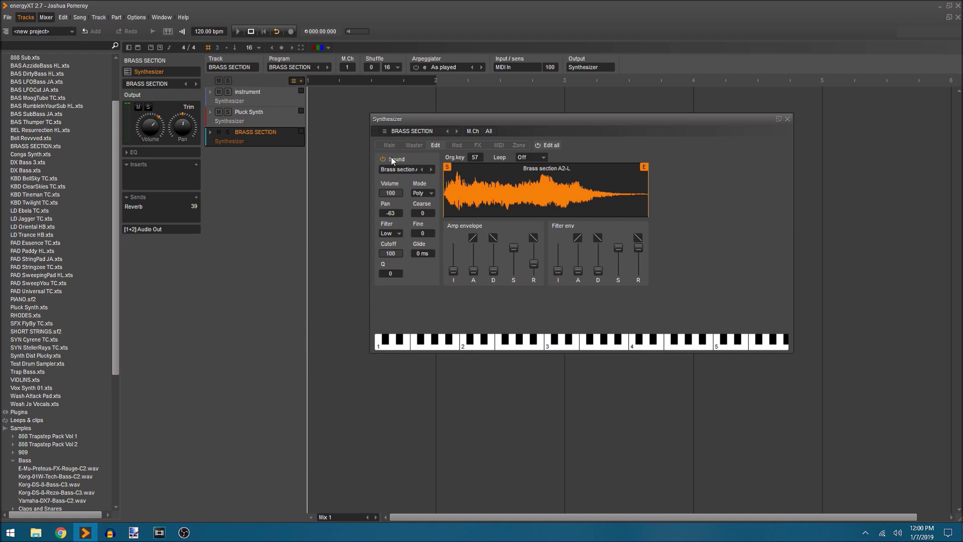
{"action": "left_click", "coordinate": [404, 169]}
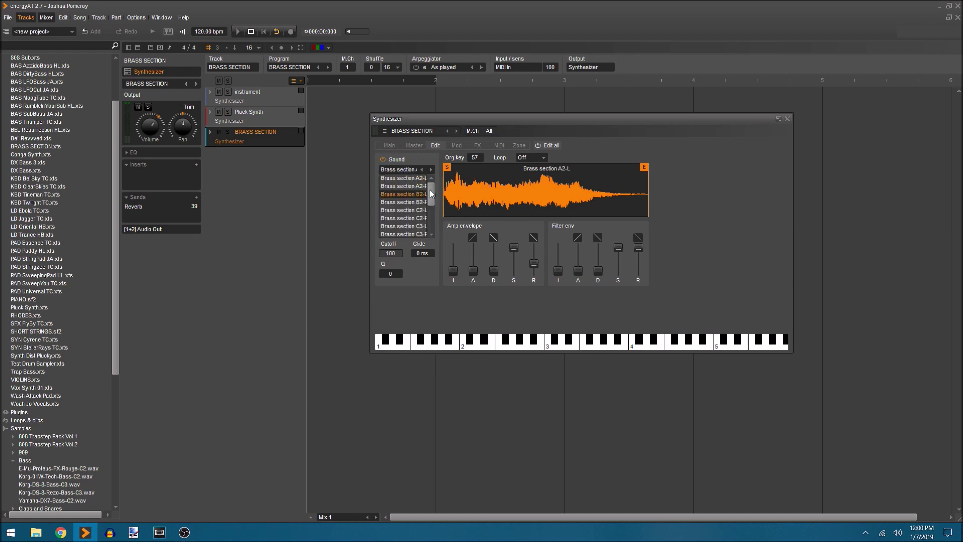
{"action": "left_click", "coordinate": [407, 179]}
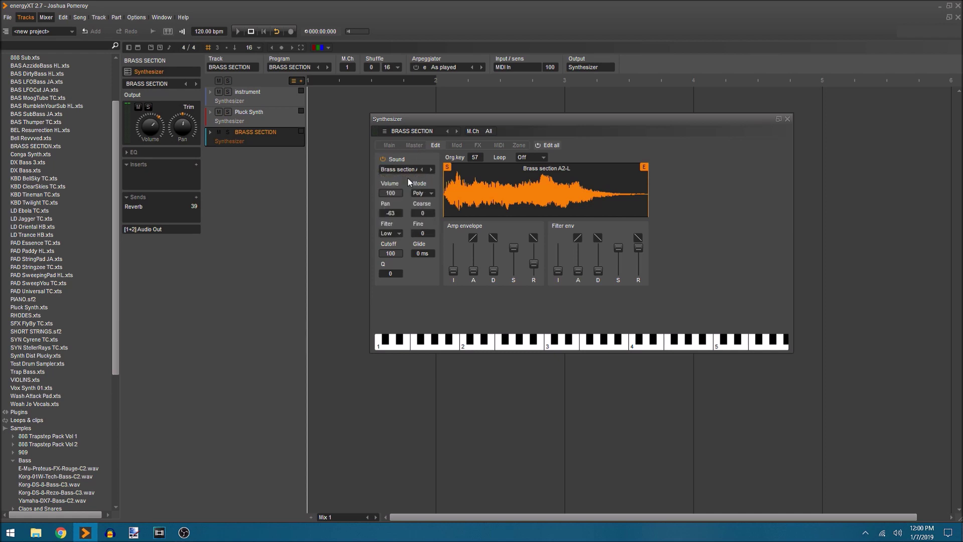
{"action": "left_click", "coordinate": [432, 169]}
{"action": "left_click", "coordinate": [431, 169]}
{"action": "left_click", "coordinate": [432, 169]}
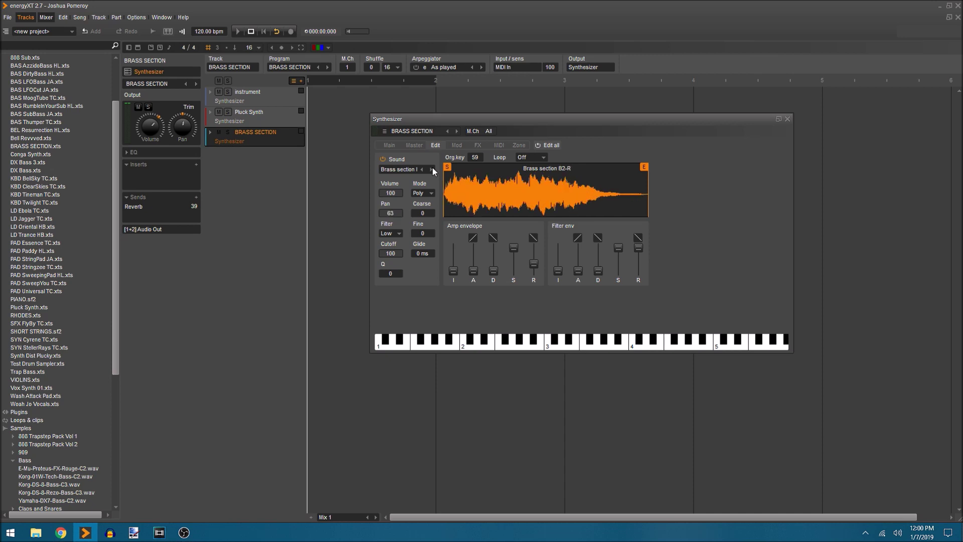
{"action": "left_click", "coordinate": [432, 169]}
{"action": "left_click", "coordinate": [431, 169]}
{"action": "left_click", "coordinate": [432, 169]}
{"action": "left_click", "coordinate": [433, 169]}
{"action": "left_click", "coordinate": [432, 169]}
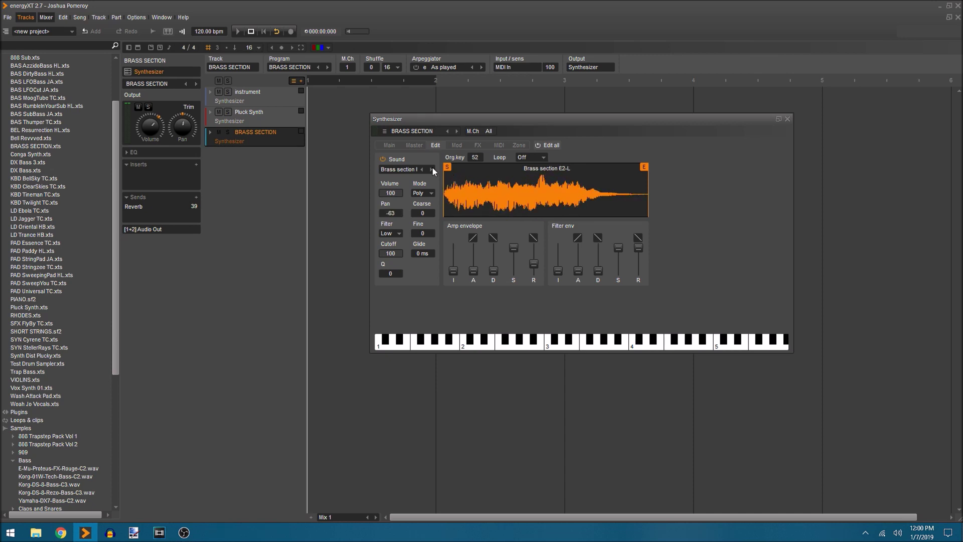
{"action": "left_click", "coordinate": [432, 169]}
{"action": "left_click", "coordinate": [432, 169]}
{"action": "left_click", "coordinate": [432, 169]}
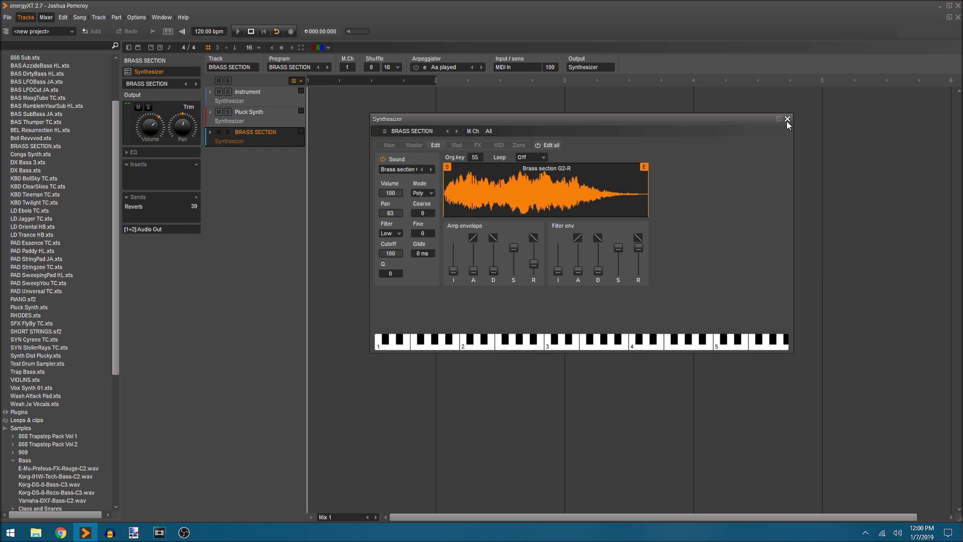
{"action": "left_click", "coordinate": [230, 140]}
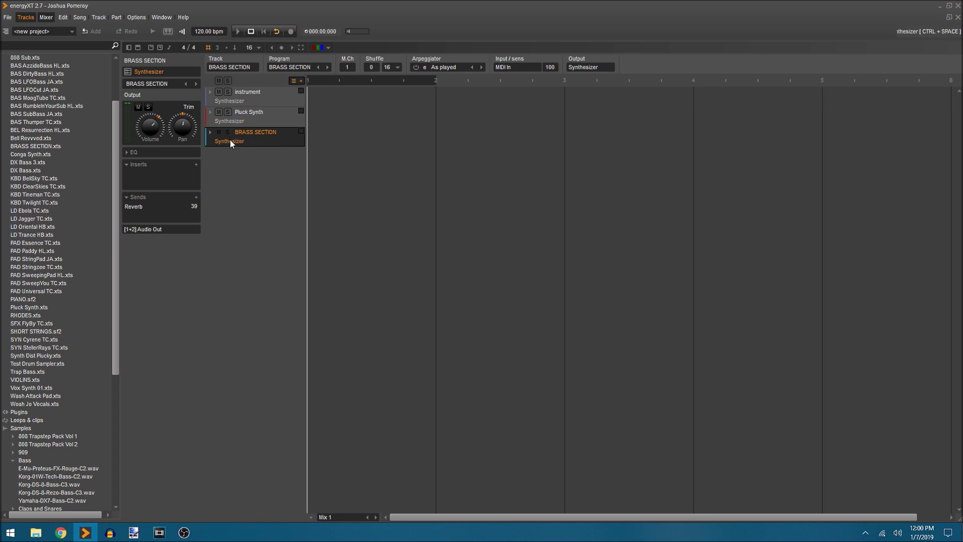
Add a Synthesizer track instrument-1 with the Massive program and show its sound-editing page
{"action": "right_click", "coordinate": [246, 188]}
{"action": "left_click", "coordinate": [285, 237]}
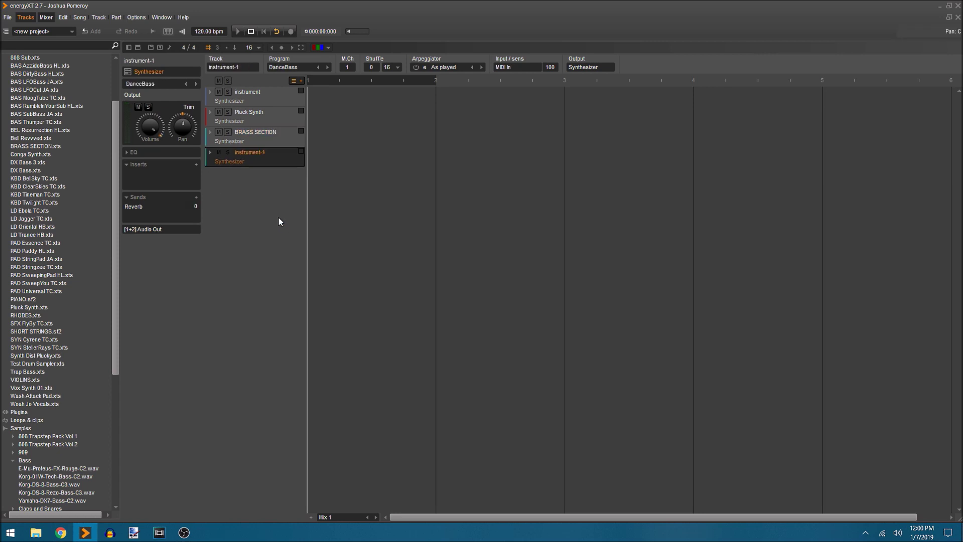
{"action": "left_click", "coordinate": [234, 165]}
{"action": "left_click_drag", "start_coordinate": [314, 107], "coordinate": [640, 163]}
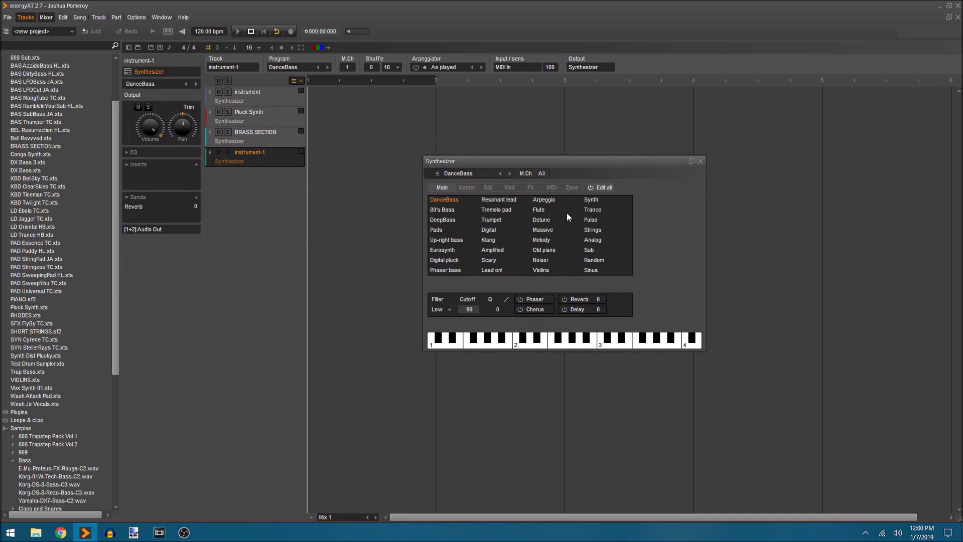
{"action": "left_click", "coordinate": [543, 232]}
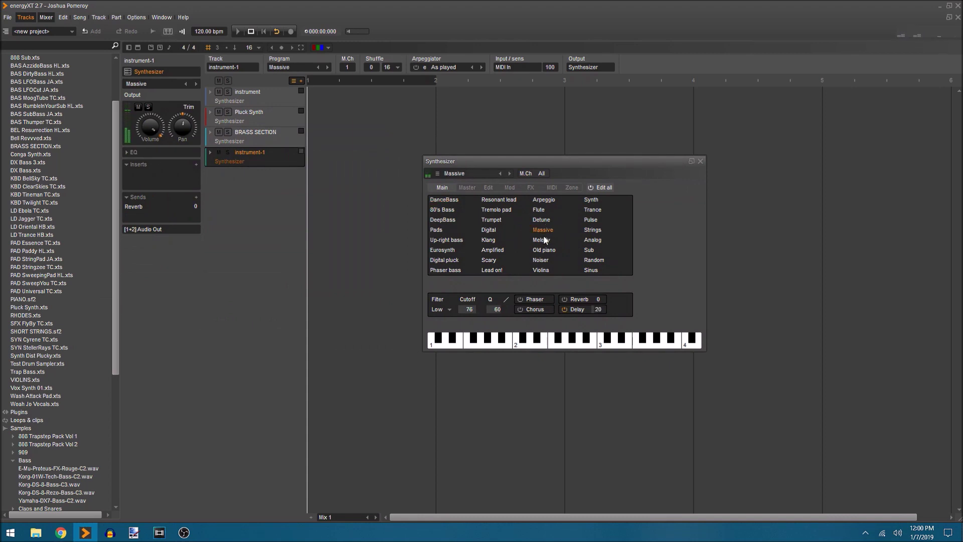
{"action": "left_click", "coordinate": [468, 188]}
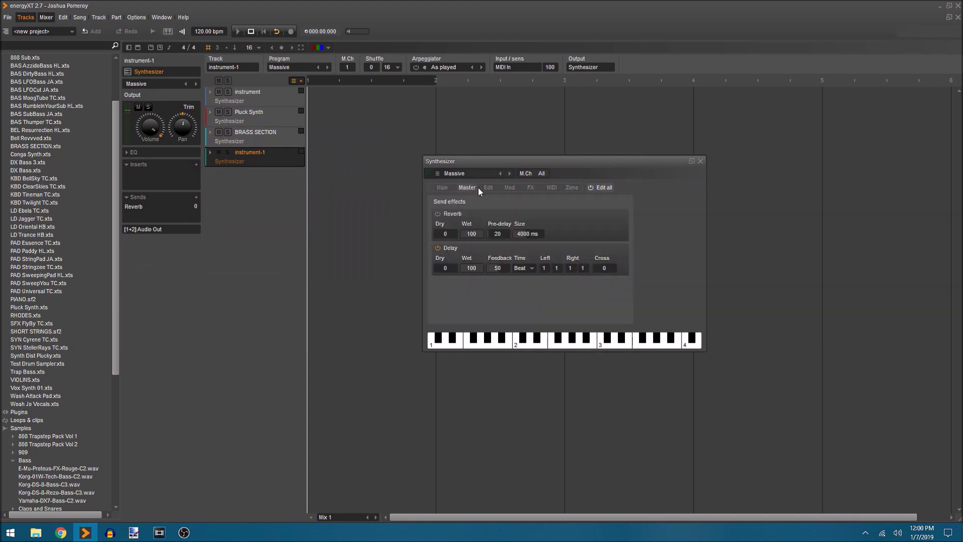
{"action": "left_click", "coordinate": [486, 186]}
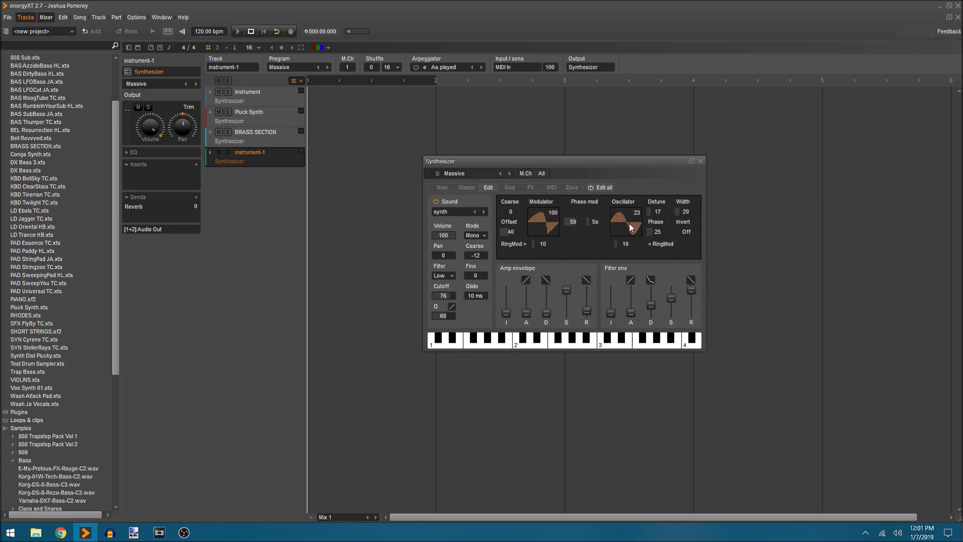
Set the Oscillator to 100, Phase mod multiplier to 18x, and the modulator to a sine at 15
{"action": "left_click_drag", "start_coordinate": [629, 224], "coordinate": [672, 86]}
{"action": "left_click_drag", "start_coordinate": [595, 221], "coordinate": [636, 165]}
{"action": "left_click_drag", "start_coordinate": [539, 219], "coordinate": [549, 303]}
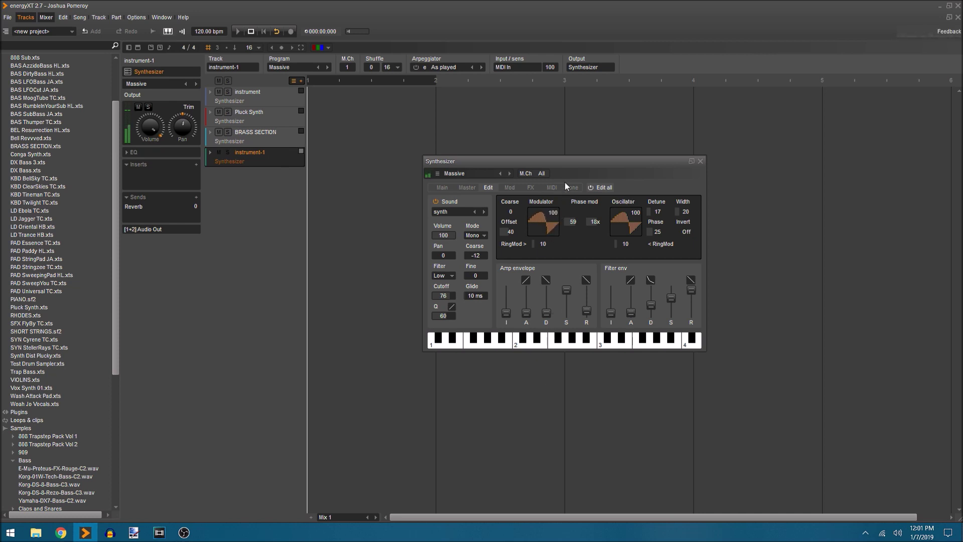